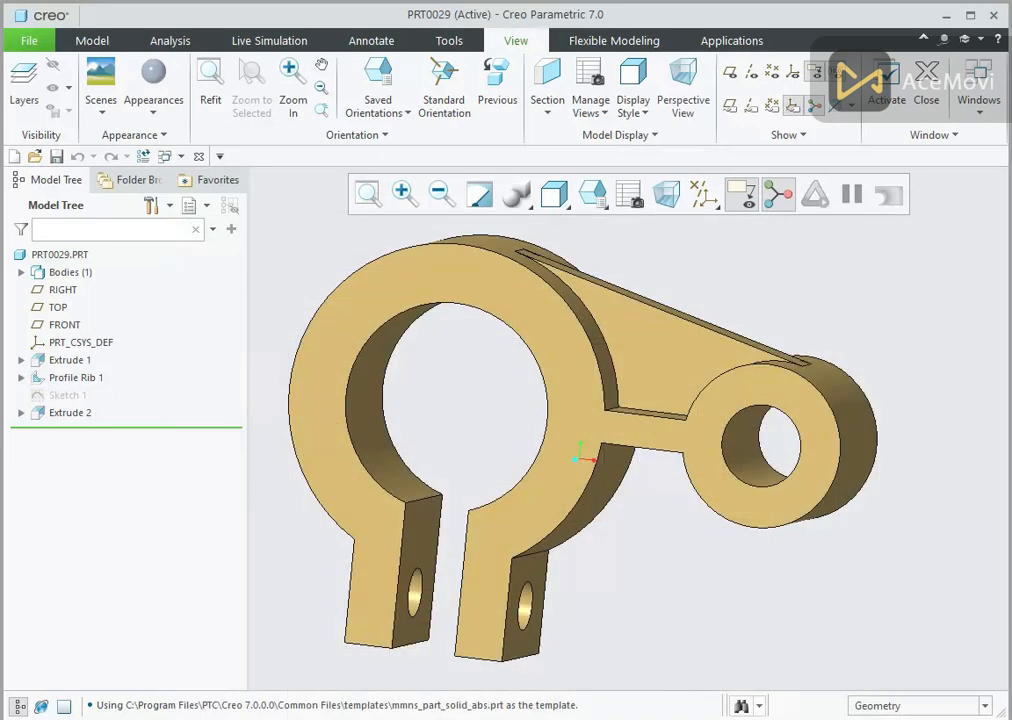
# - Switch to the PRT0030.PRT window and turn on the display of datum planes
pyautogui.click(976, 105)
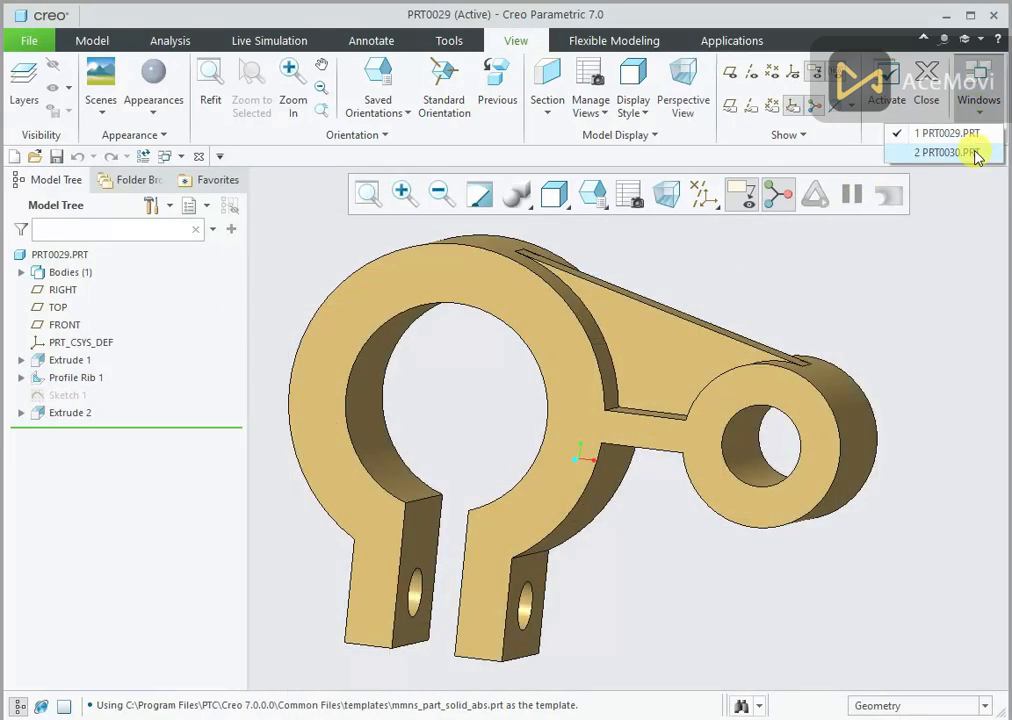
pyautogui.click(976, 155)
pyautogui.click(705, 196)
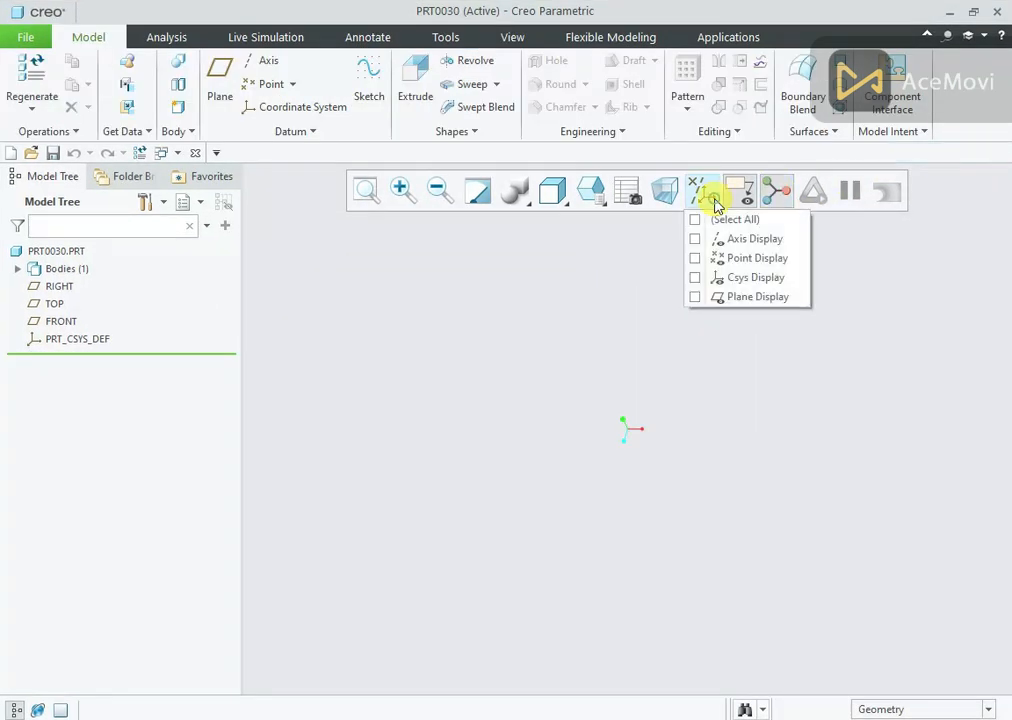
pyautogui.click(718, 297)
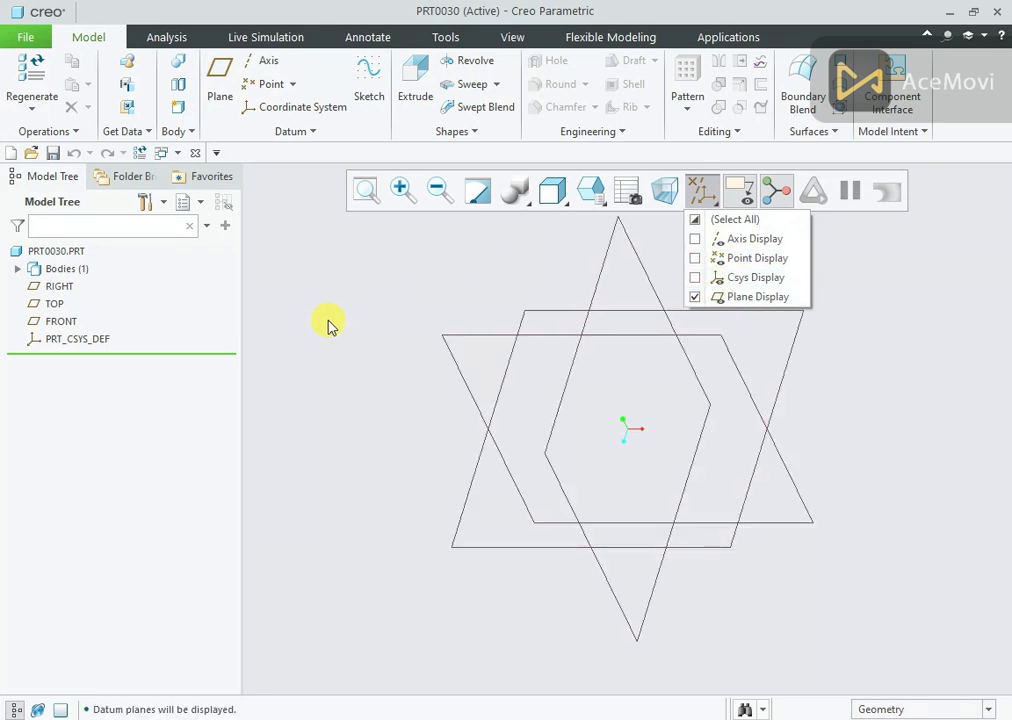
pyautogui.click(327, 319)
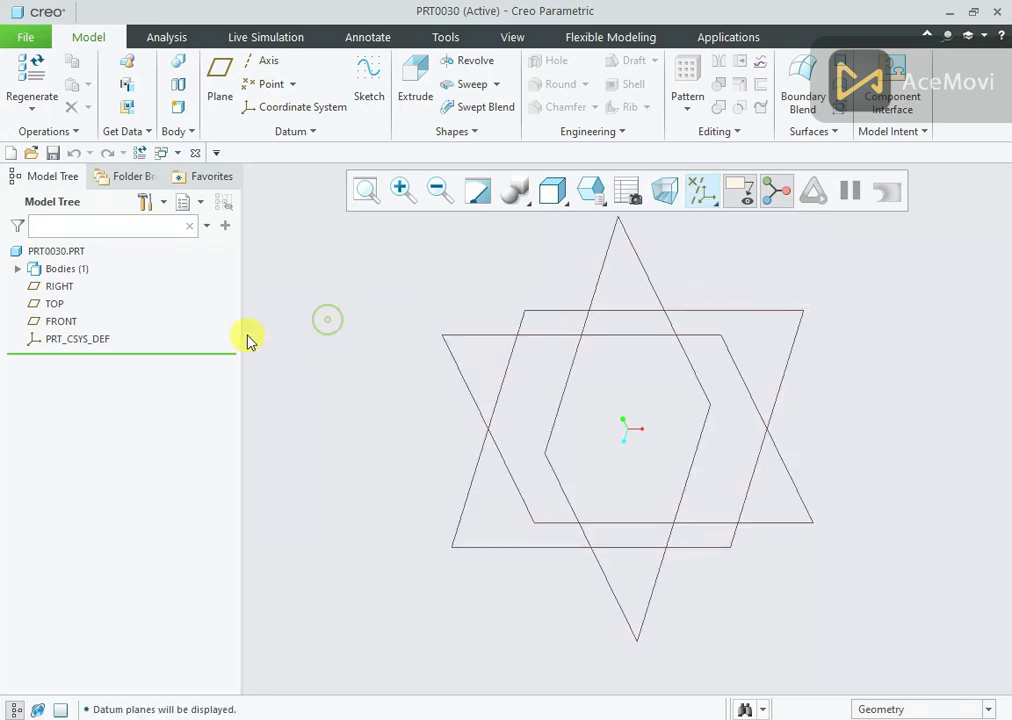
# - Start an Extrude sketch on the FRONT plane and orient the view parallel to the sketch
pyautogui.click(58, 322)
pyautogui.click(83, 222)
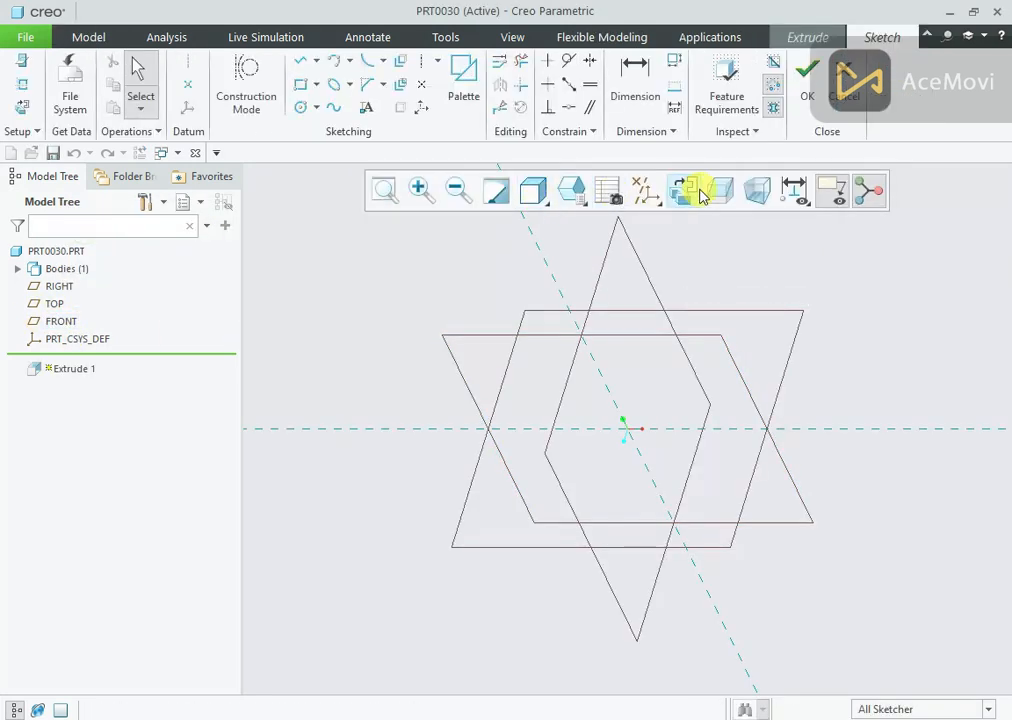
pyautogui.click(697, 191)
pyautogui.click(610, 718)
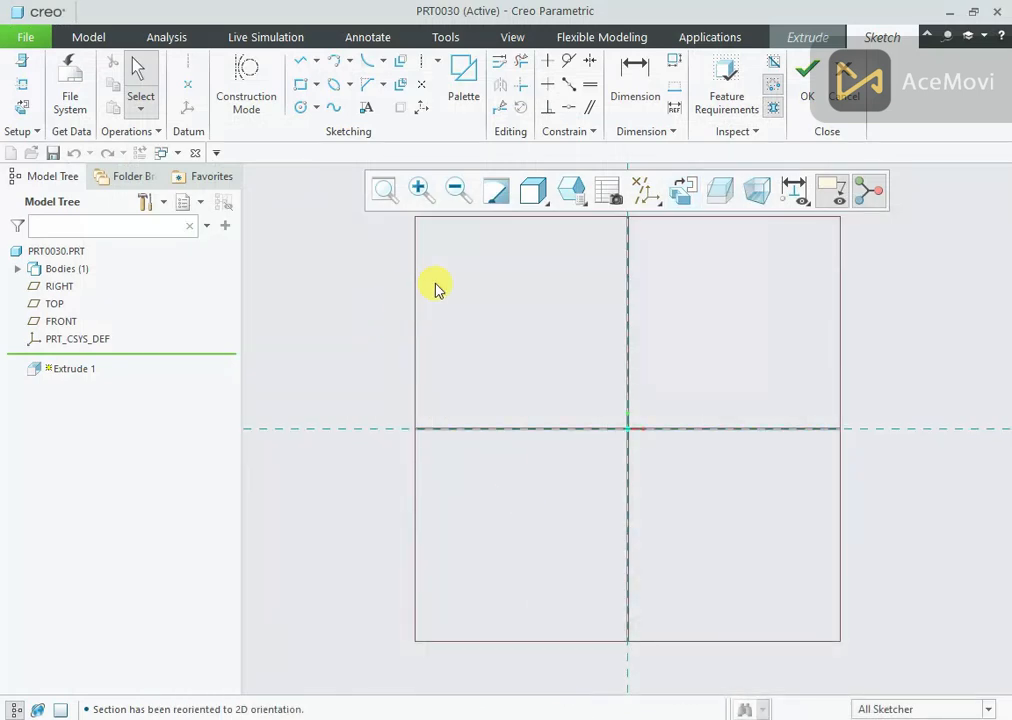
# - Sketch two concentric circles centred on the origin, about 254 and 343 in diameter
pyautogui.rightClick(435, 288)
pyautogui.click(526, 314)
pyautogui.click(628, 429)
pyautogui.click(700, 355)
pyautogui.click(628, 429)
pyautogui.click(717, 322)
pyautogui.middleClick(407, 321)
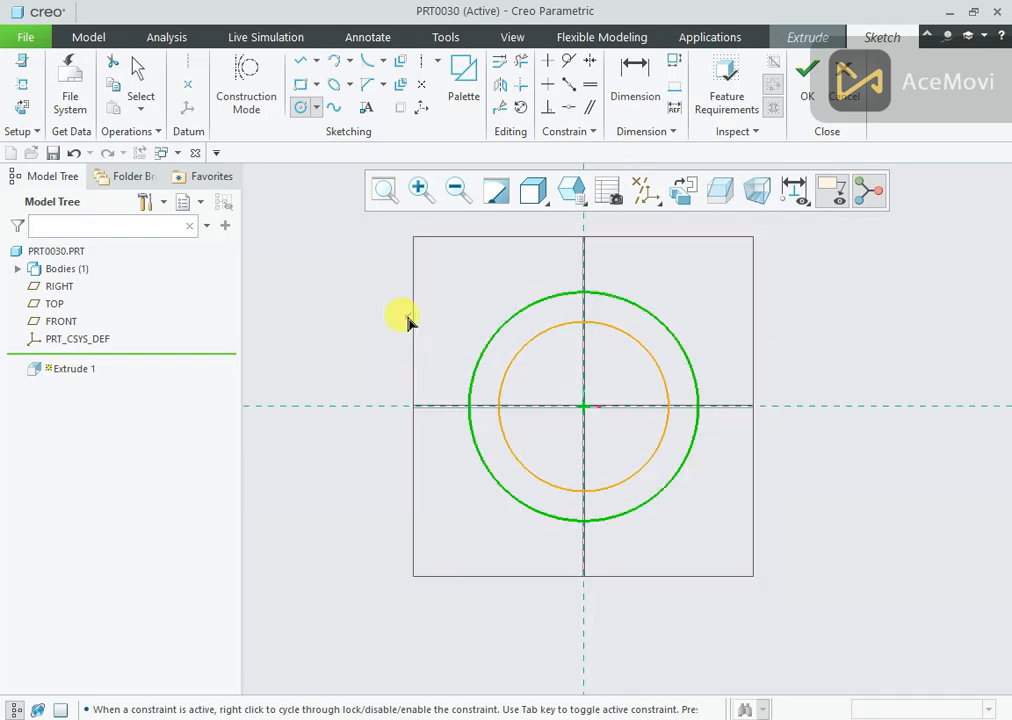
pyautogui.scroll(1, 407, 321)
pyautogui.rightClick(375, 314)
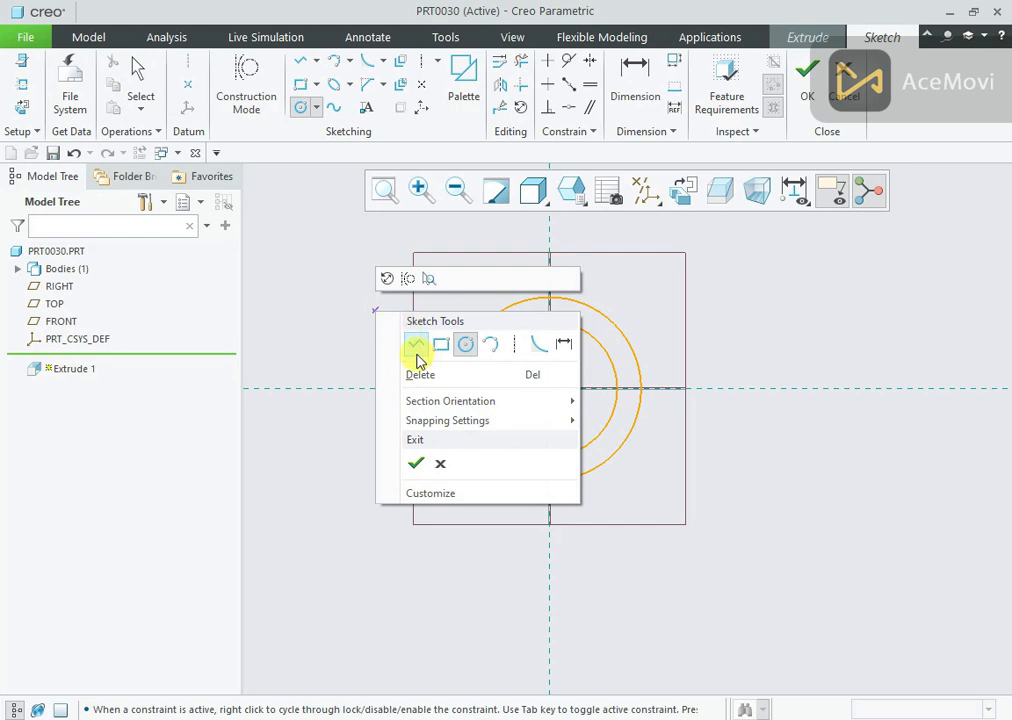
pyautogui.click(340, 310)
pyautogui.middleClick(388, 310)
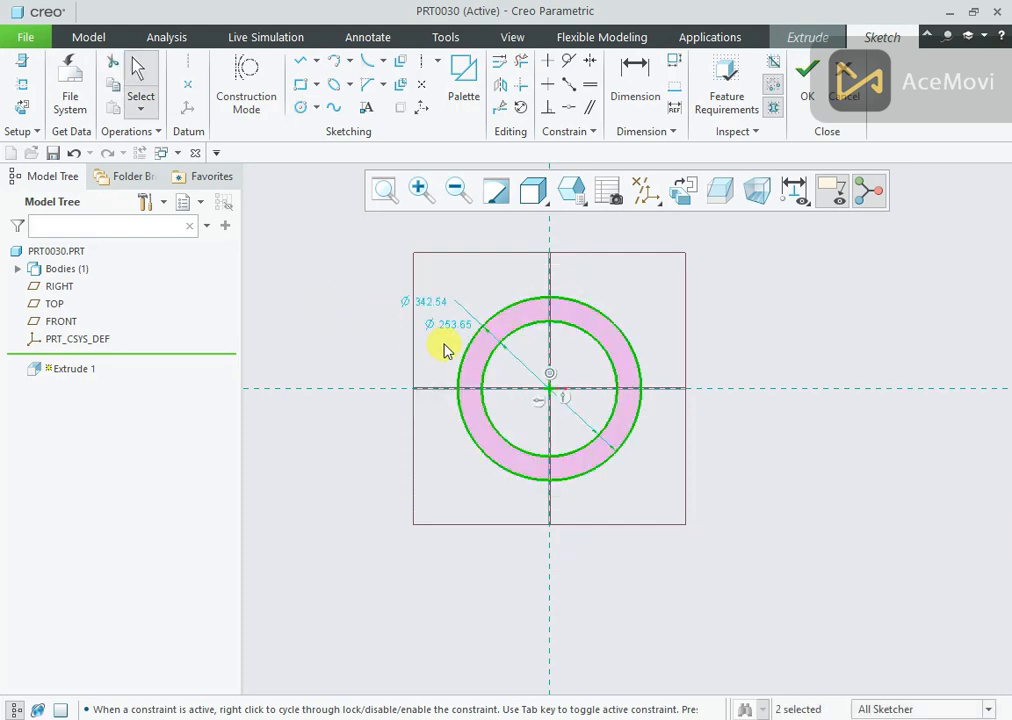
# - Set the inner circle's diameter to 64 and the outer circle's to 100, and move their overlapping dimension texts apart
pyautogui.doubleClick(447, 331)
pyautogui.write('100')
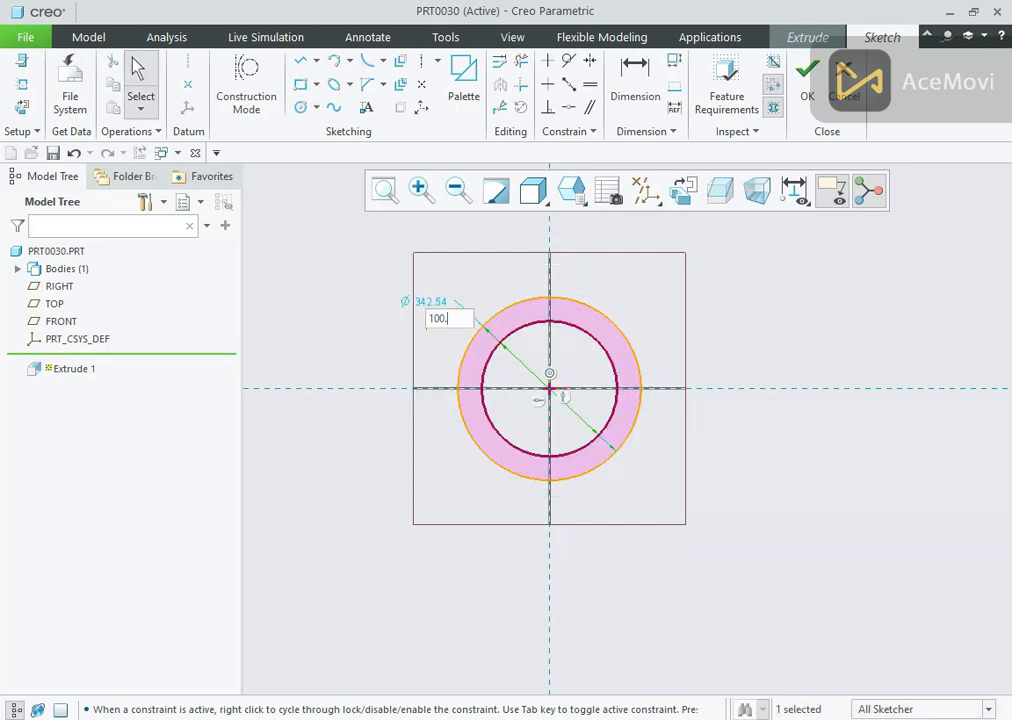
pyautogui.press('Return')
pyautogui.doubleClick(411, 302)
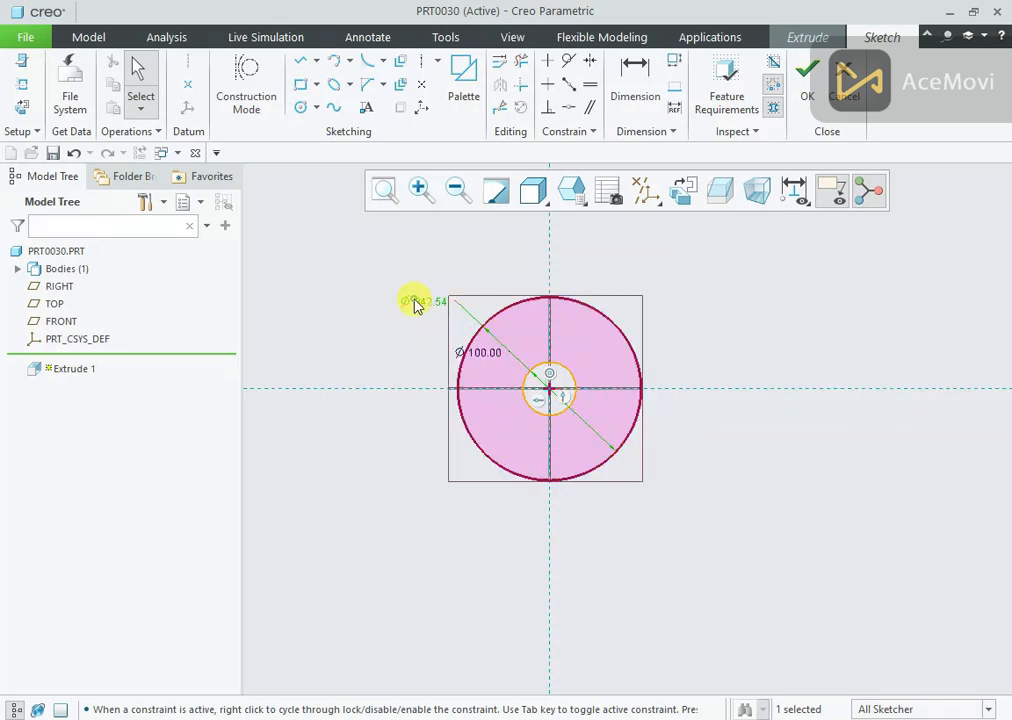
pyautogui.write('100')
pyautogui.press('Return')
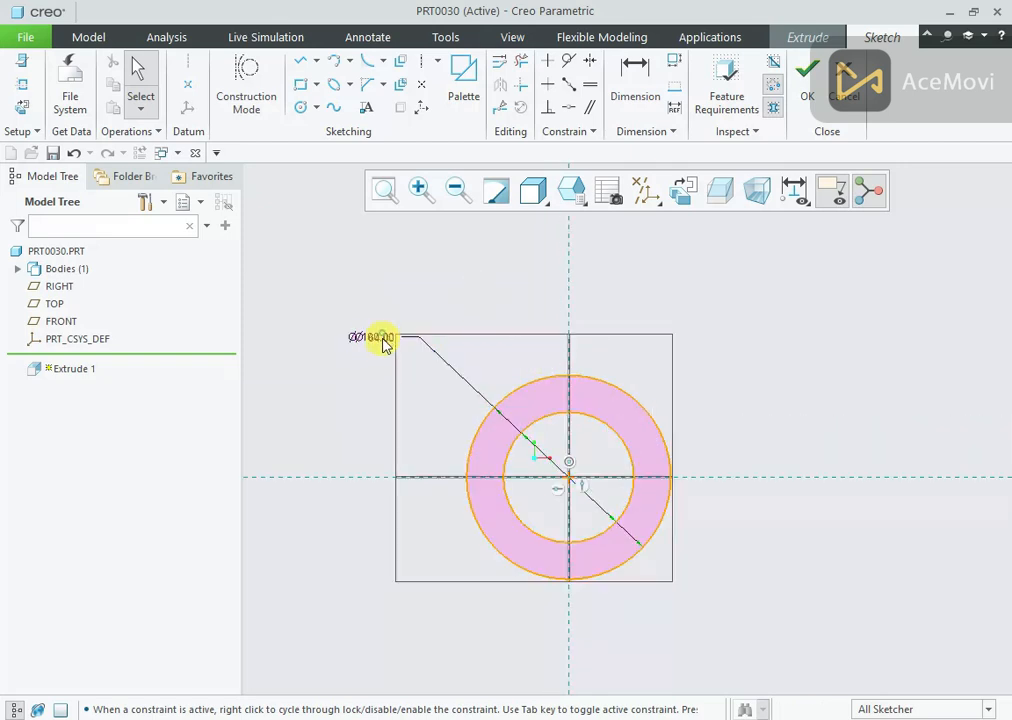
pyautogui.moveTo(384, 343); pyautogui.dragTo(422, 427)
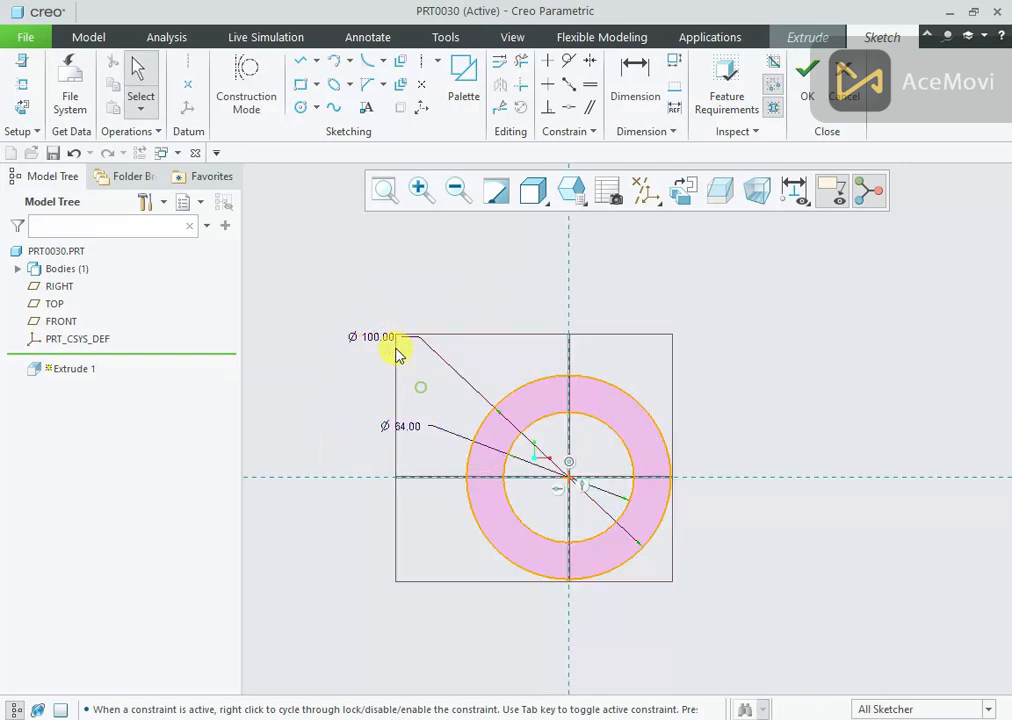
pyautogui.moveTo(382, 349); pyautogui.dragTo(452, 398)
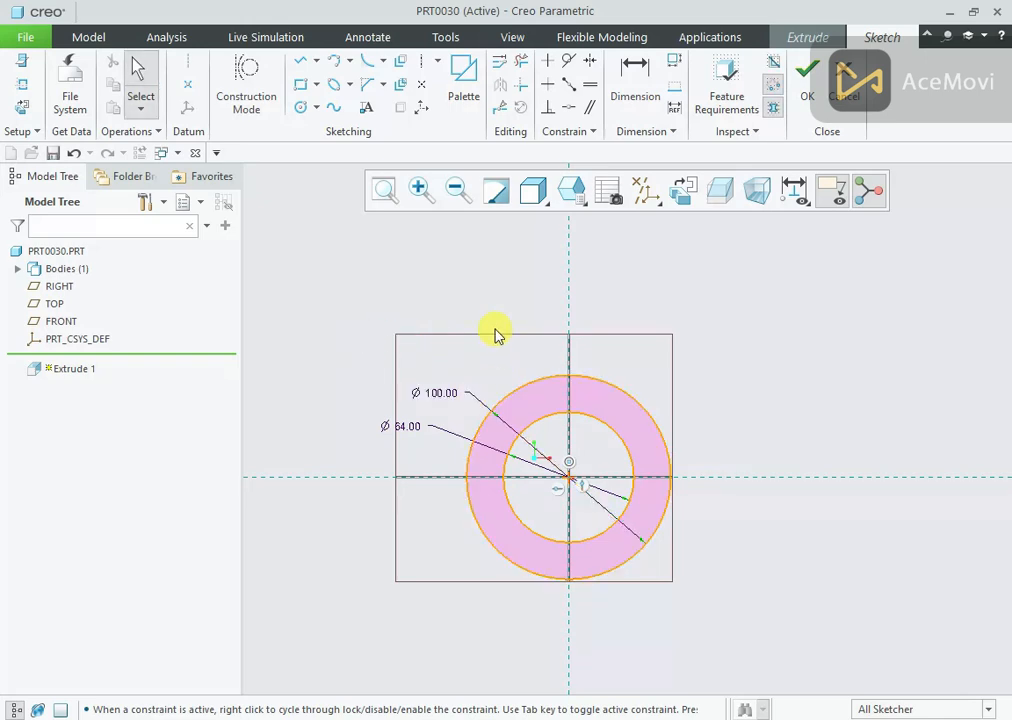
# - Sketch a three-line leg left of the vertical reference, about 17.5 wide, running down from the inner circle and back up to the outer circle
pyautogui.scroll(2, 498, 335)
pyautogui.scroll(-4, 542, 447)
pyautogui.scroll(1, 543, 411)
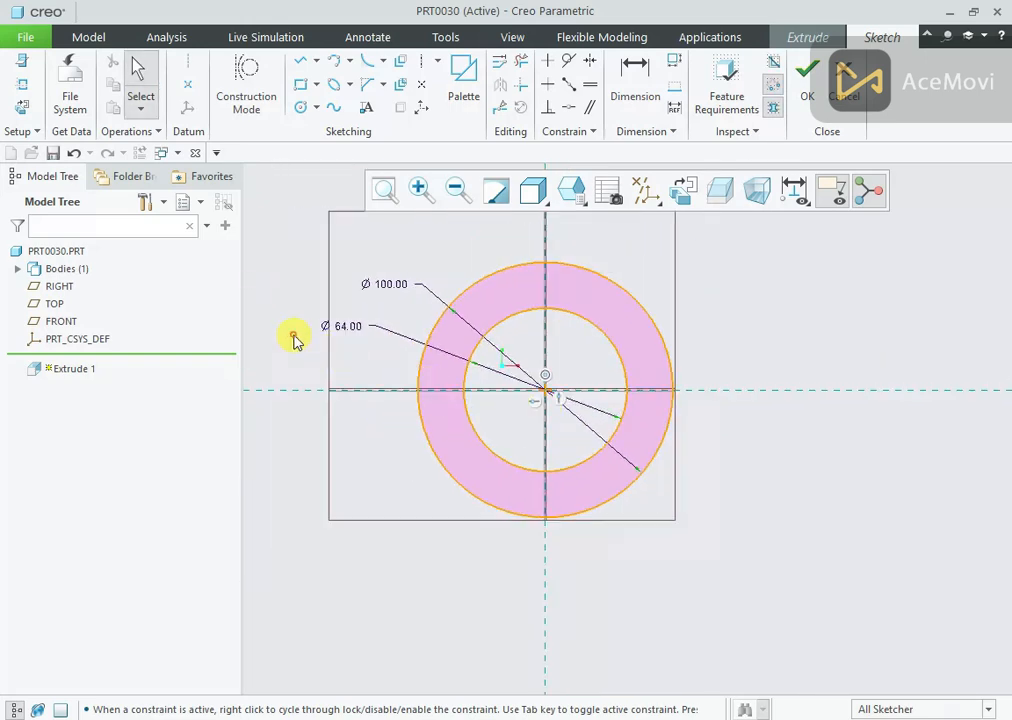
pyautogui.rightClick(293, 340)
pyautogui.click(336, 368)
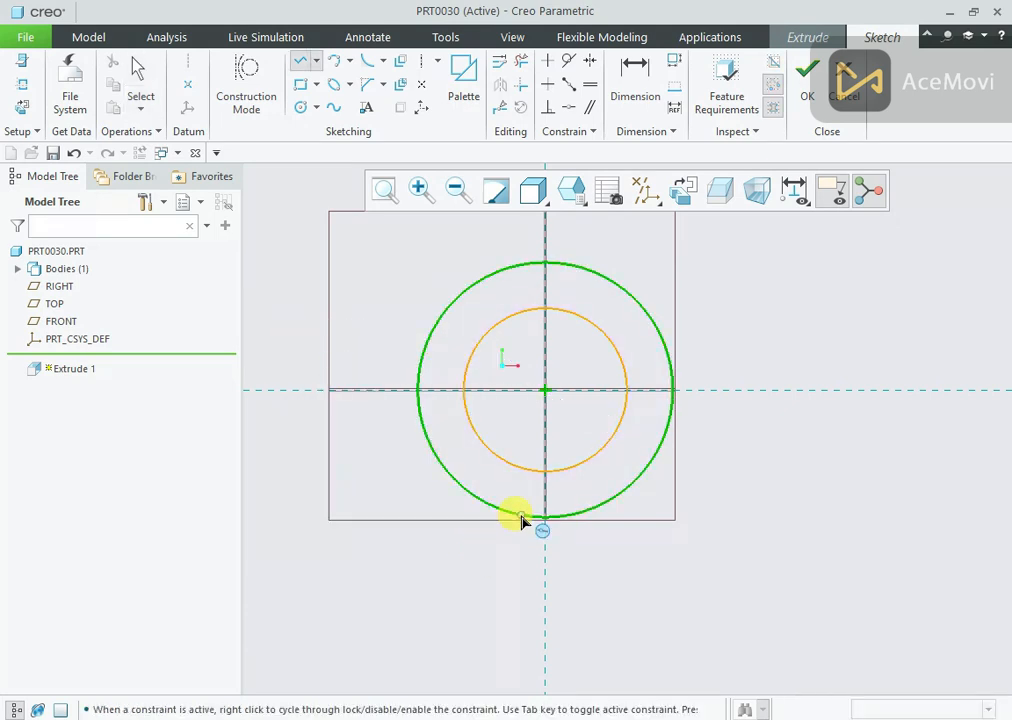
pyautogui.click(514, 466)
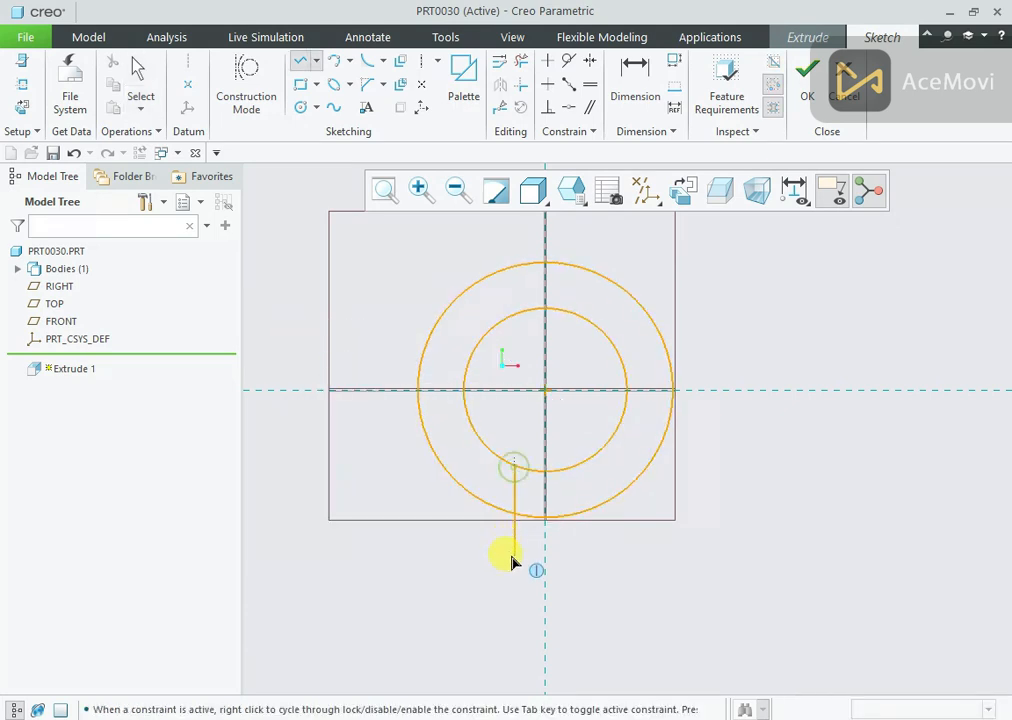
pyautogui.click(469, 586)
pyautogui.click(469, 492)
pyautogui.middleClick(411, 491)
pyautogui.middleClick(411, 491)
# - Dimension the leg's bottom edge 75 below the horizontal reference
pyautogui.scroll(1, 411, 491)
pyautogui.scroll(-1, 631, 562)
pyautogui.scroll(-1, 631, 562)
pyautogui.scroll(1, 626, 490)
pyautogui.rightClick(648, 447)
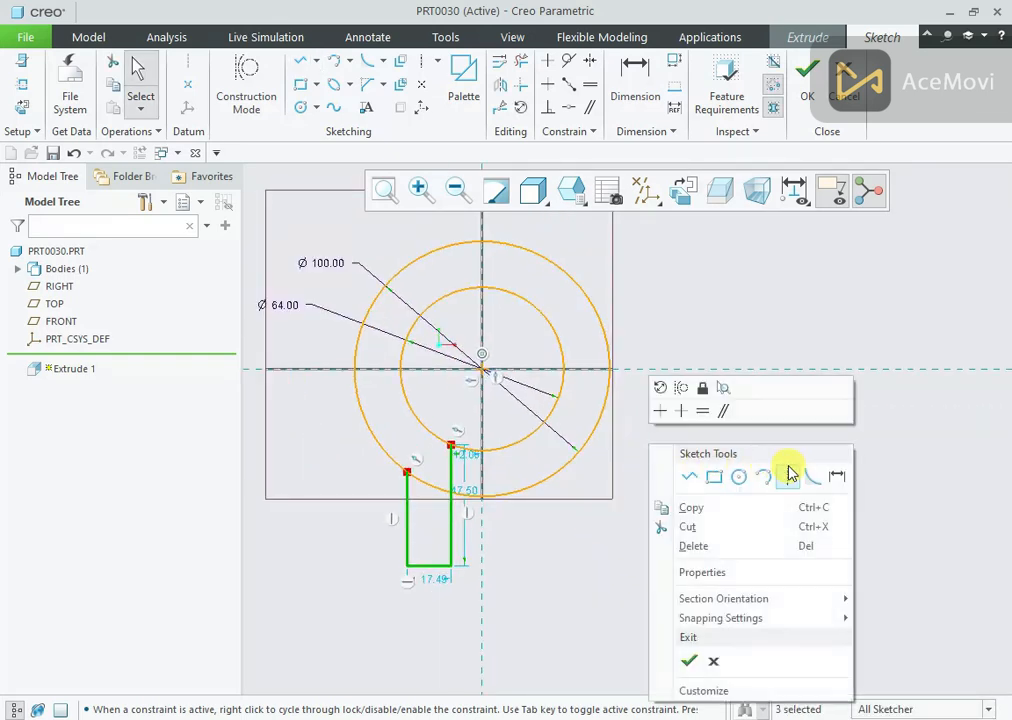
pyautogui.click(836, 479)
pyautogui.click(526, 372)
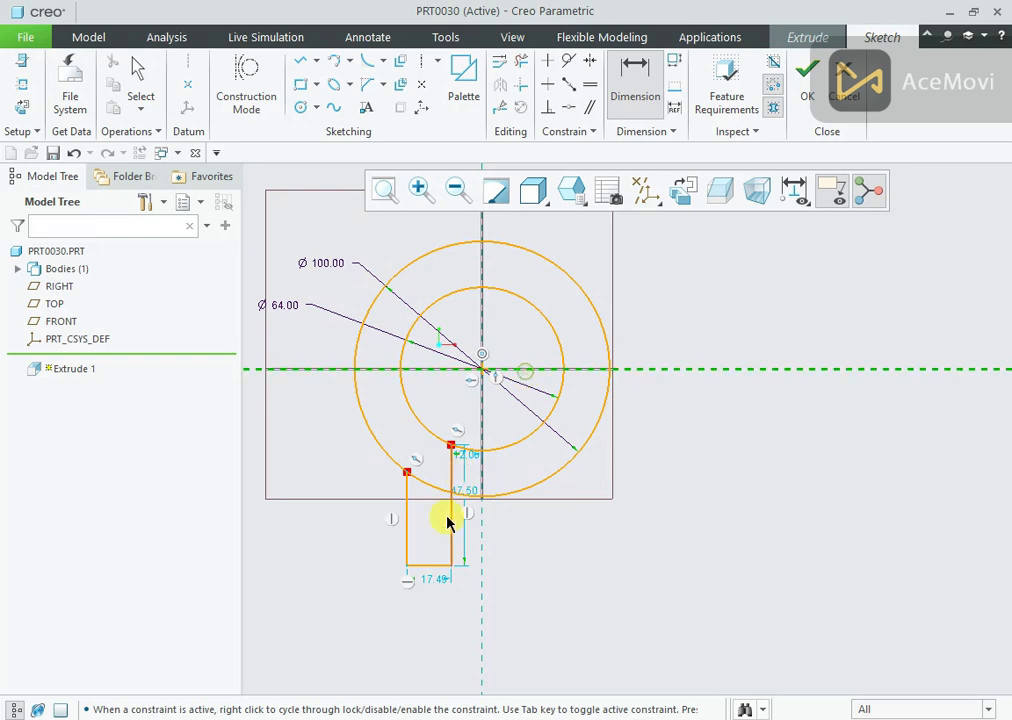
pyautogui.middleClick(328, 475)
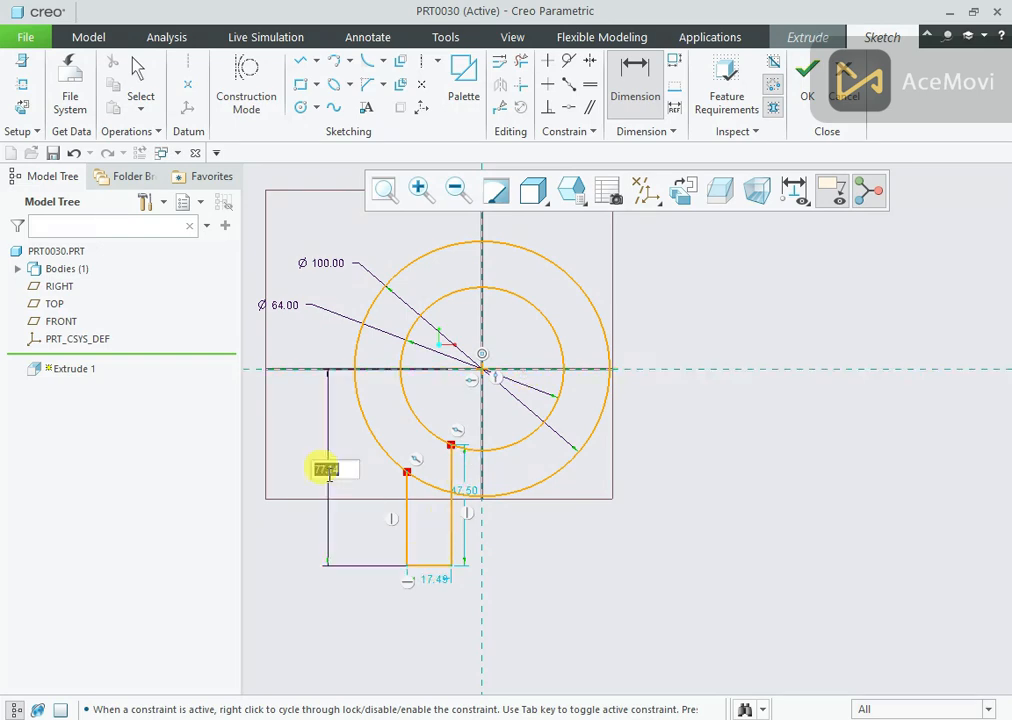
pyautogui.write('75')
pyautogui.press('Return')
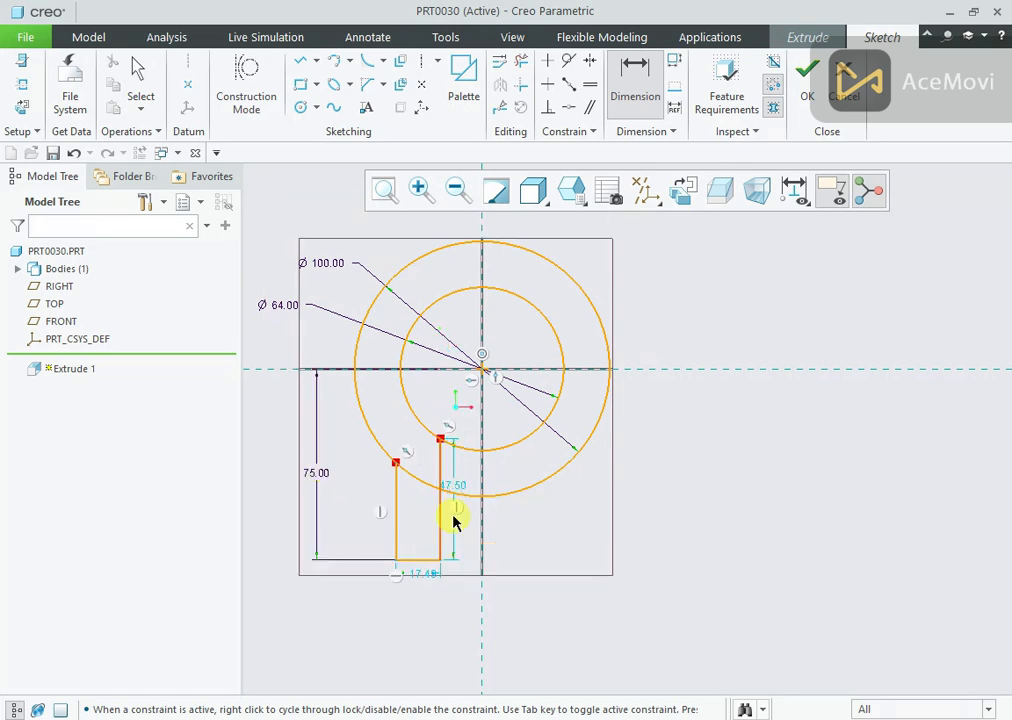
# - Dimension the leg's inner vertical line 10 from the vertical reference
pyautogui.middleClick(455, 601)
pyautogui.write('10')
pyautogui.press('Return')
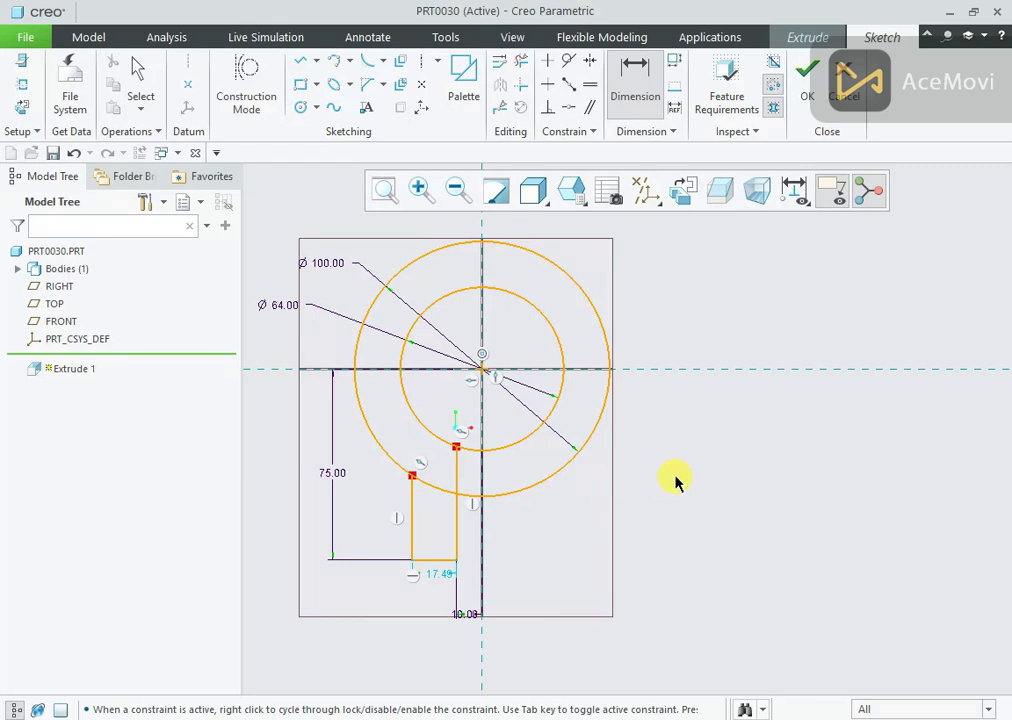
pyautogui.rightClick(683, 435)
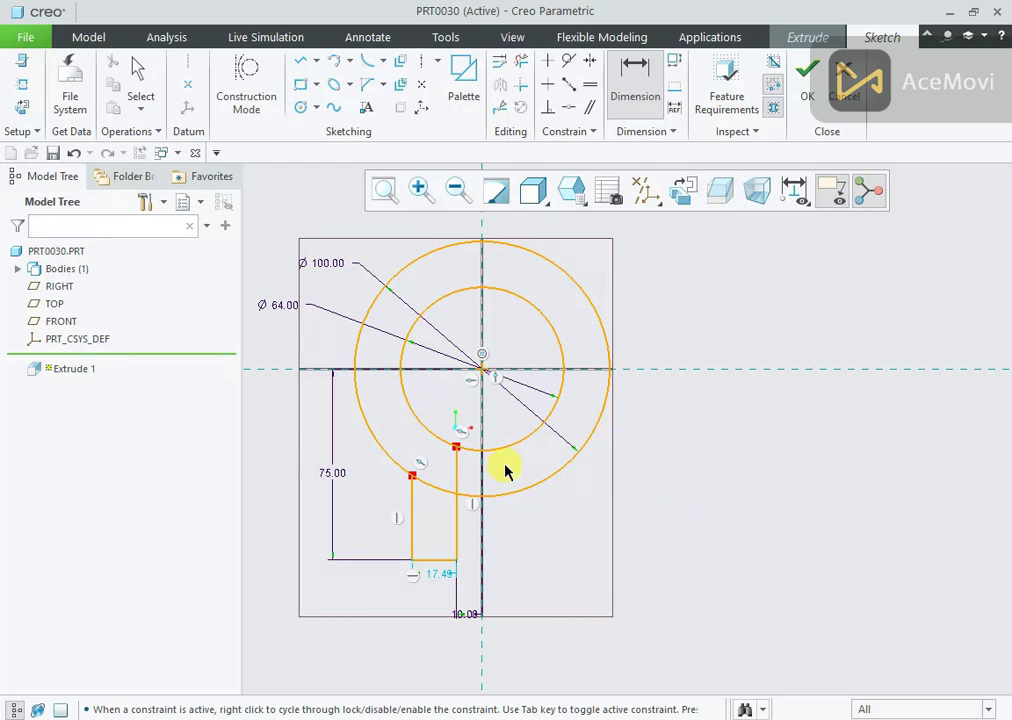
pyautogui.middleClick(568, 517)
# - Mirror the three leg lines about the vertical reference
pyautogui.click(458, 519)
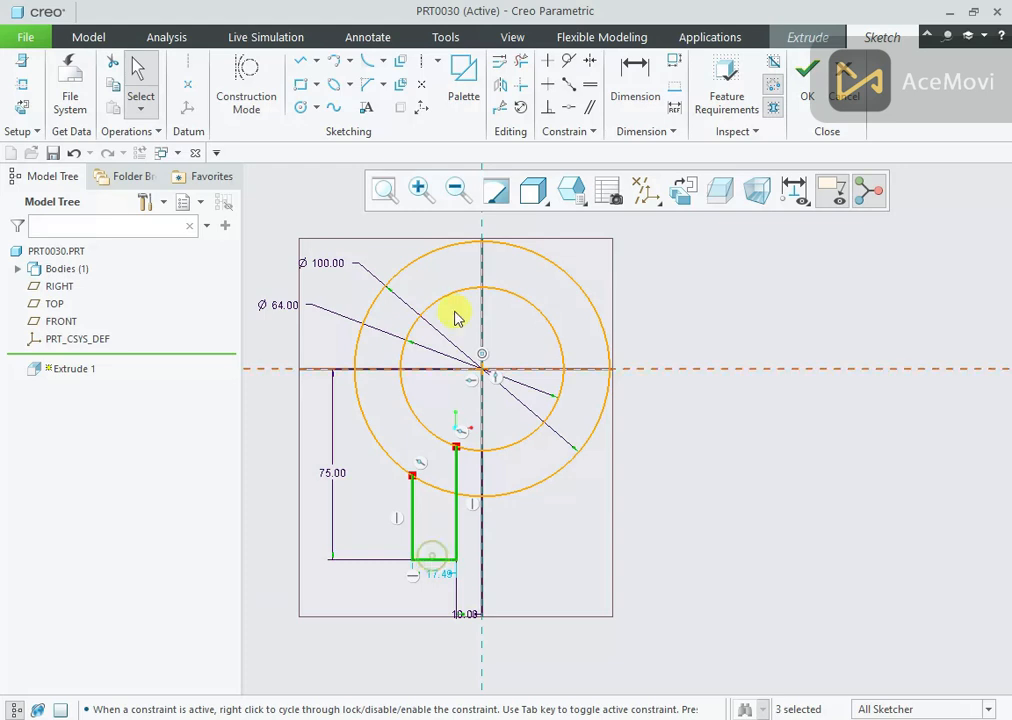
pyautogui.click(499, 86)
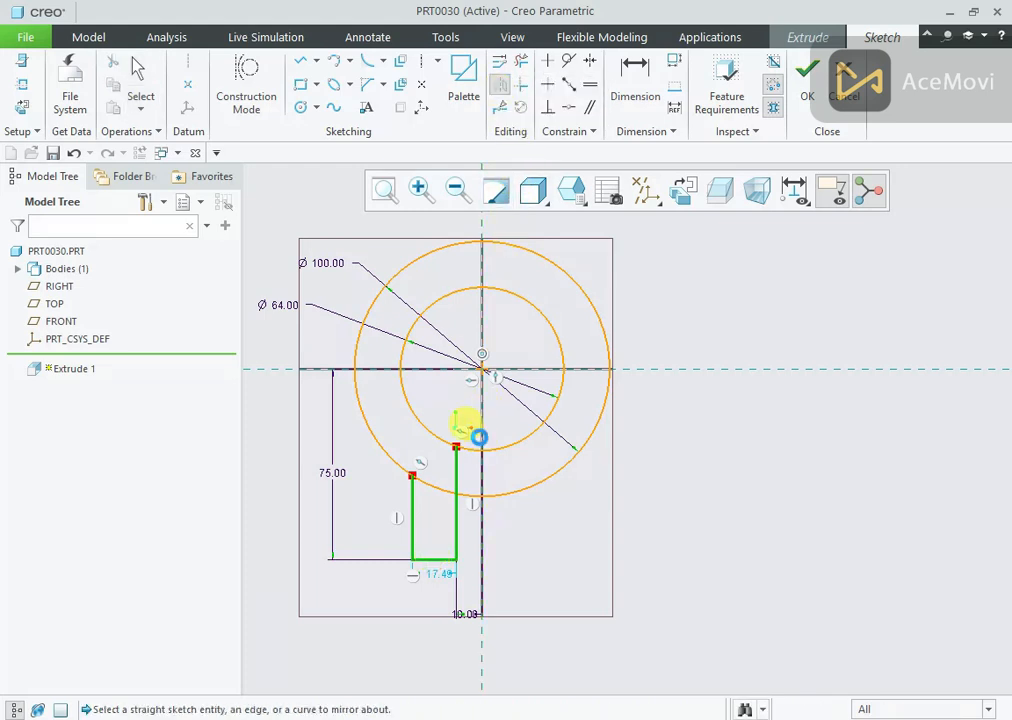
pyautogui.click(479, 437)
# - Dimension the left leg's outer vertical line 25 from the vertical reference
pyautogui.scroll(1, 436, 524)
pyautogui.scroll(-1, 515, 515)
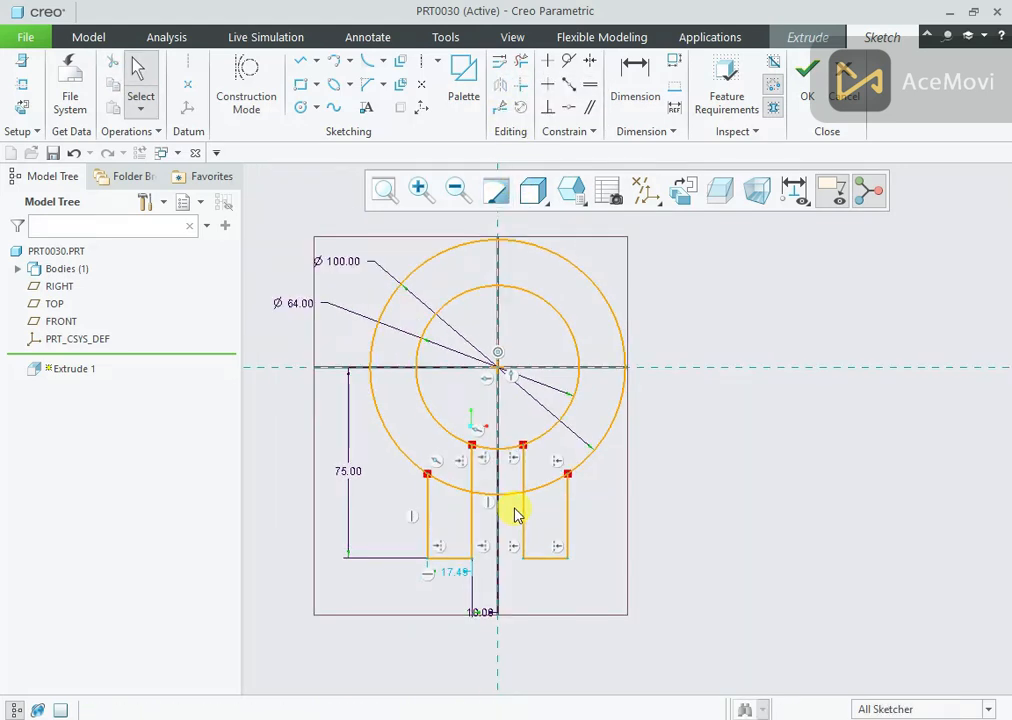
pyautogui.scroll(1, 488, 543)
pyautogui.rightClick(712, 468)
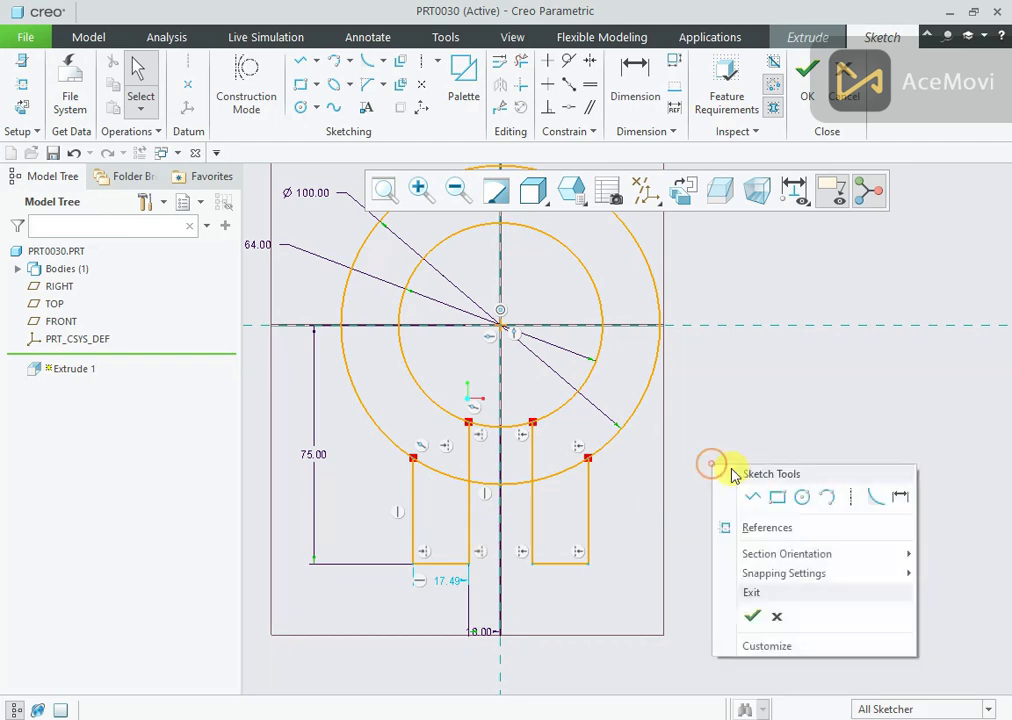
pyautogui.click(897, 496)
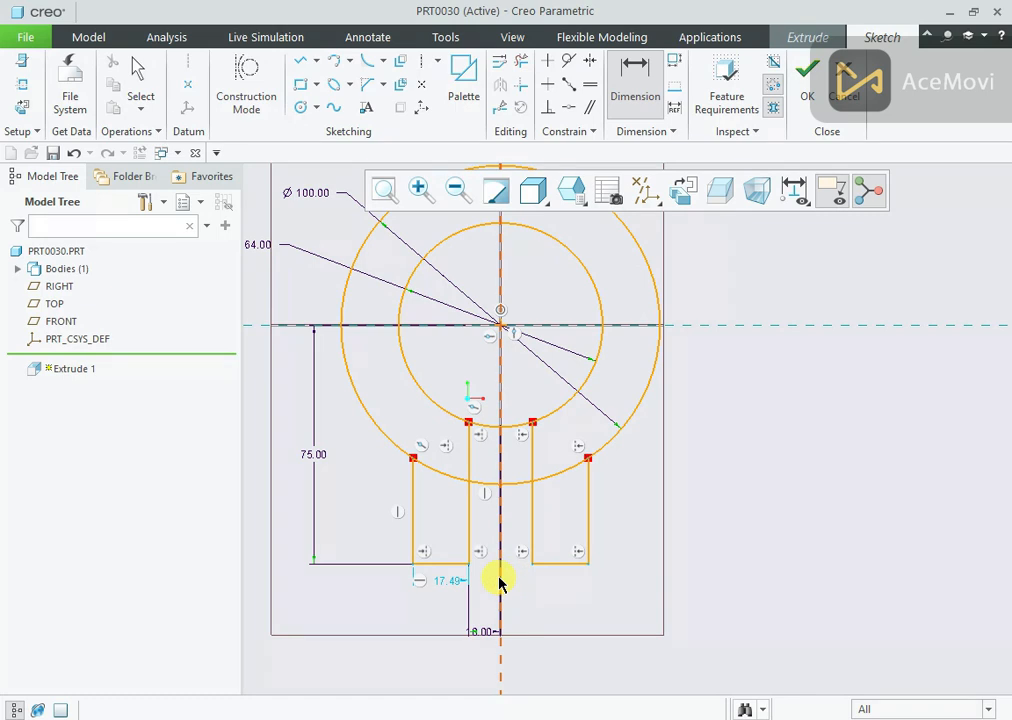
pyautogui.middleClick(436, 622)
pyautogui.write('25')
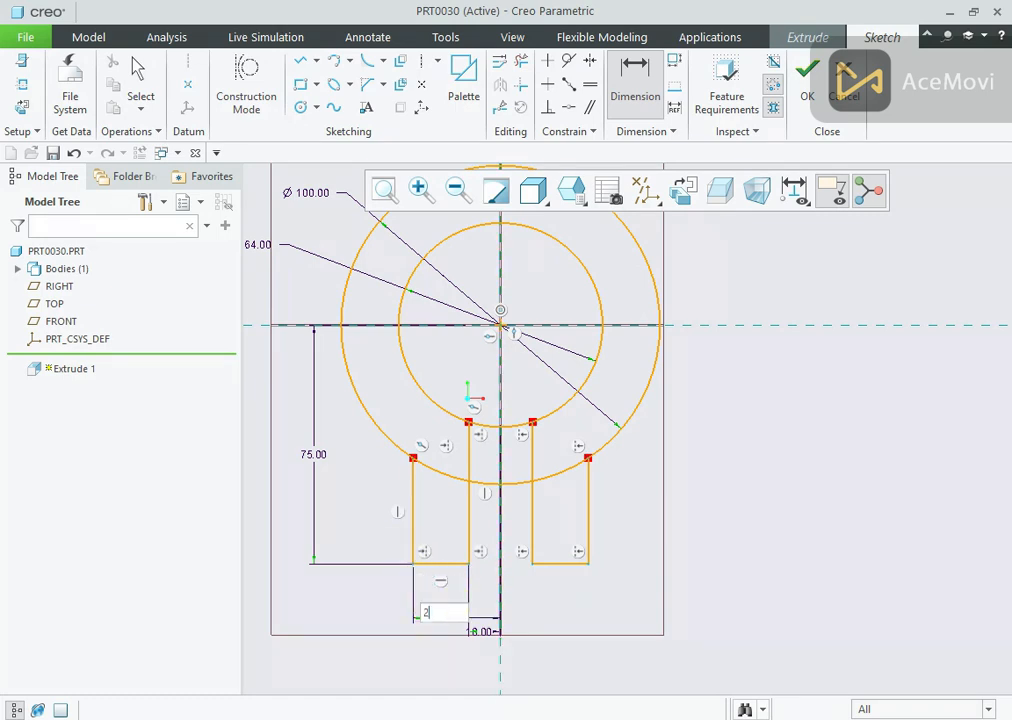
pyautogui.press('Return')
# - Trim the circle arcs between the two legs and across each leg to form one continuous open-ended clamp outline
pyautogui.scroll(1, 697, 530)
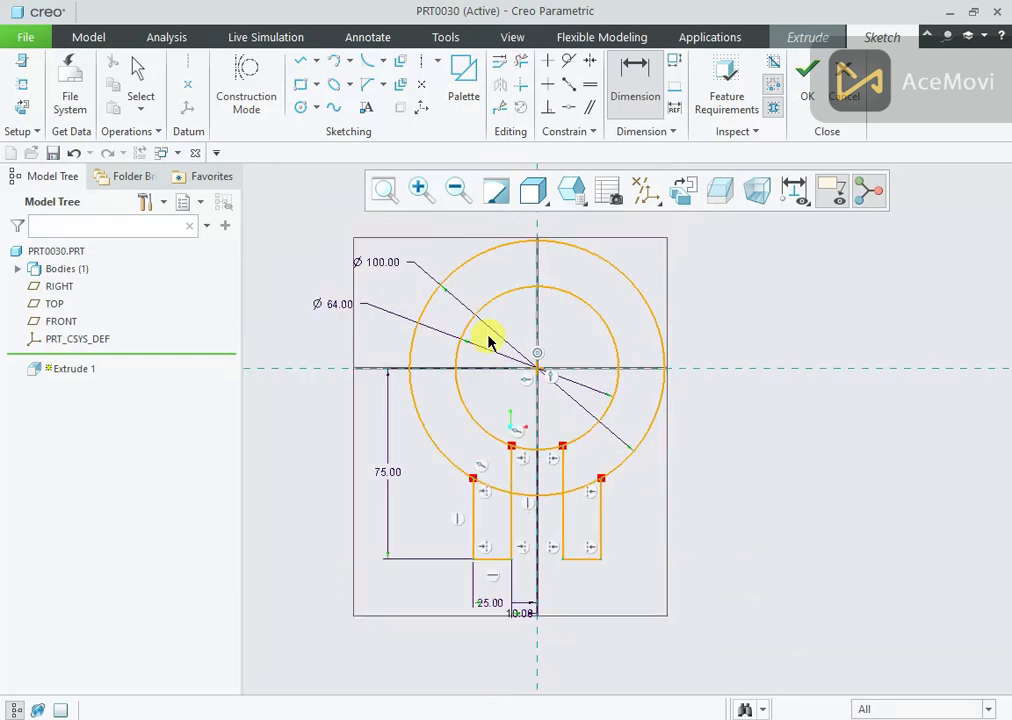
pyautogui.click(521, 61)
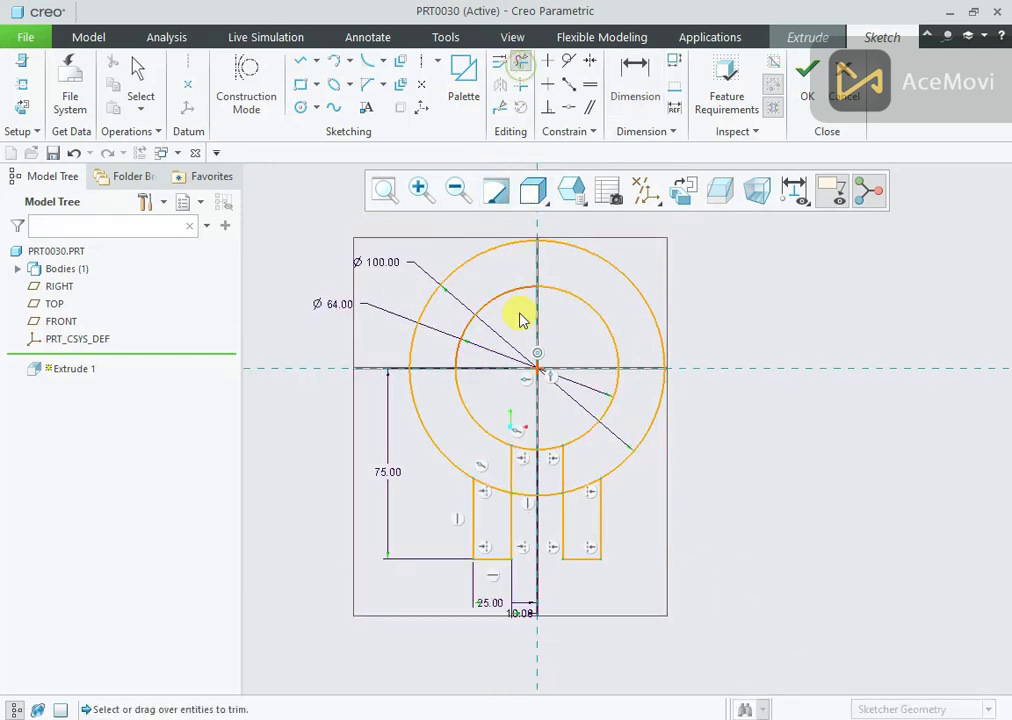
pyautogui.click(523, 449)
pyautogui.click(546, 449)
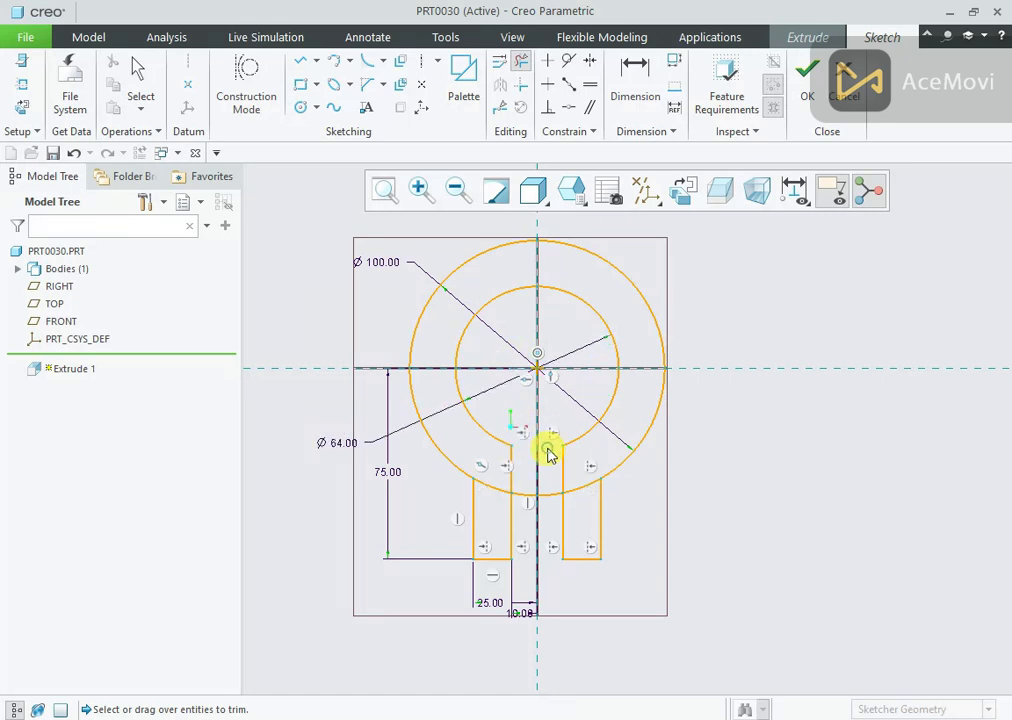
pyautogui.click(525, 494)
pyautogui.click(552, 495)
pyautogui.click(490, 485)
pyautogui.click(576, 490)
pyautogui.middleClick(655, 480)
pyautogui.scroll(2, 662, 478)
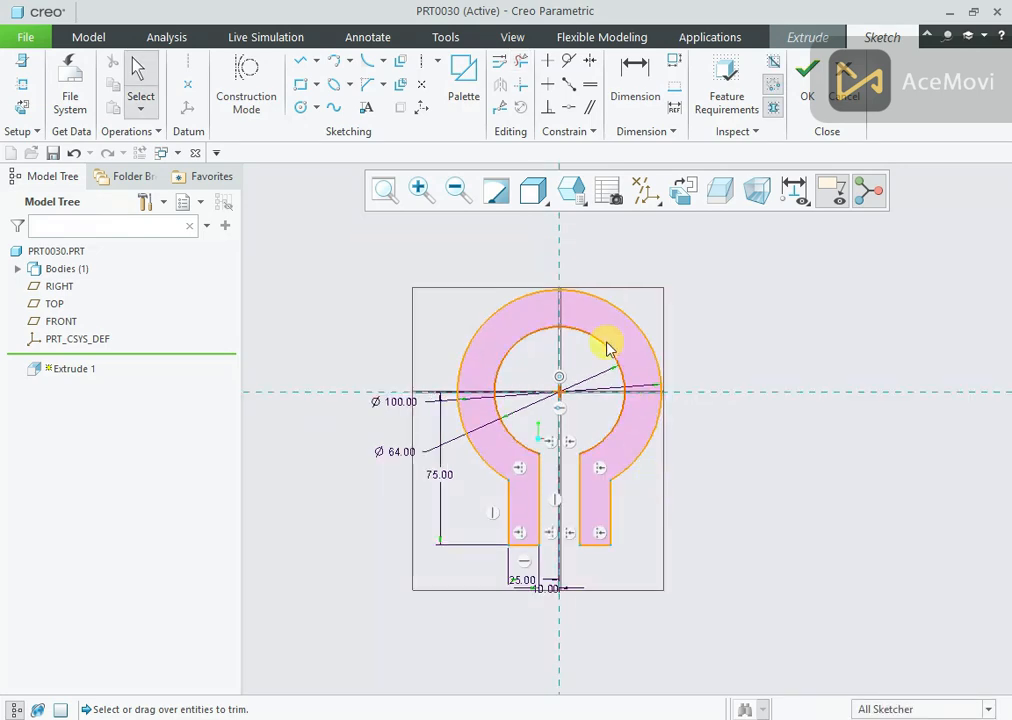
pyautogui.scroll(-1, 605, 344)
pyautogui.click(572, 718)
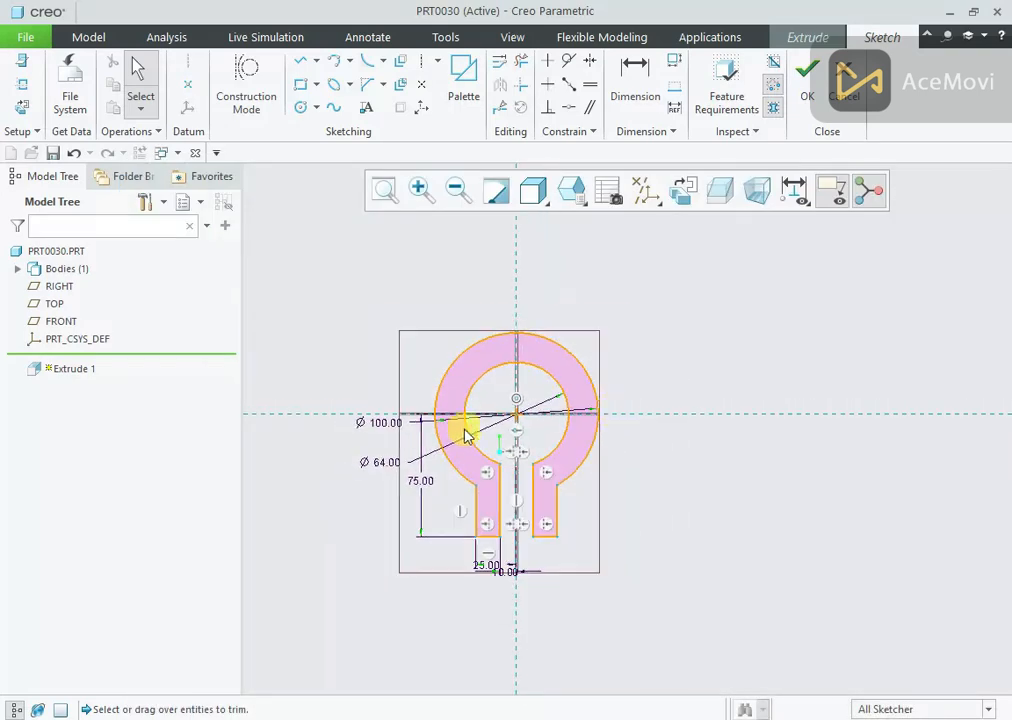
pyautogui.scroll(-3, 630, 360)
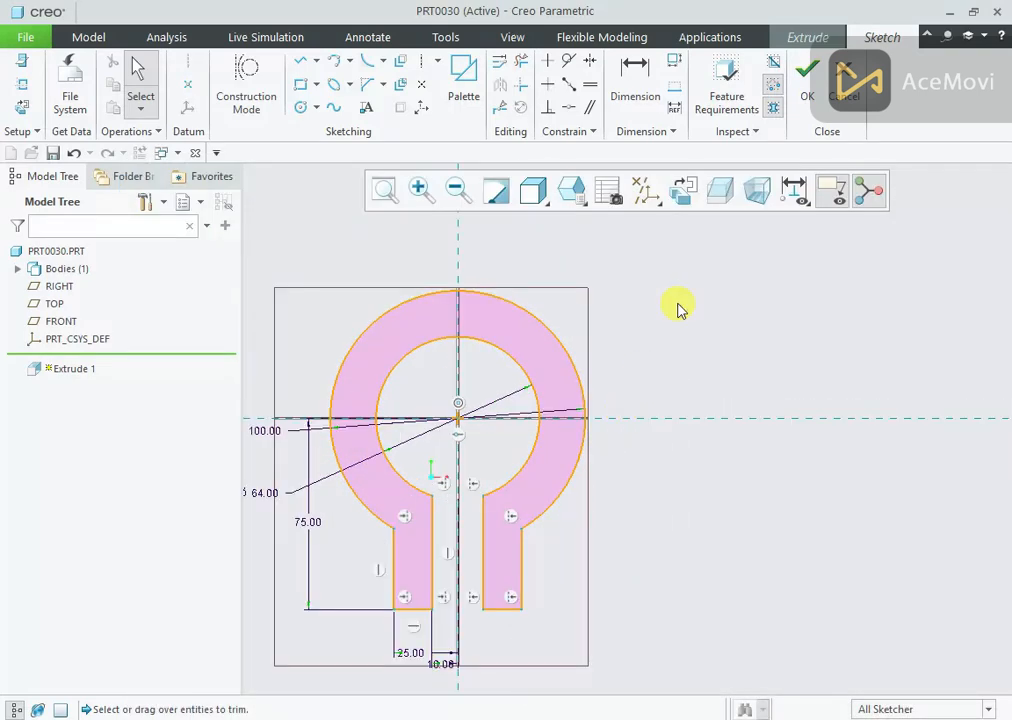
# - Sketch two concentric circles about 34 and 15 in diameter, centred on the horizontal reference to the right of the clamp ring
pyautogui.rightClick(720, 284)
pyautogui.click(786, 318)
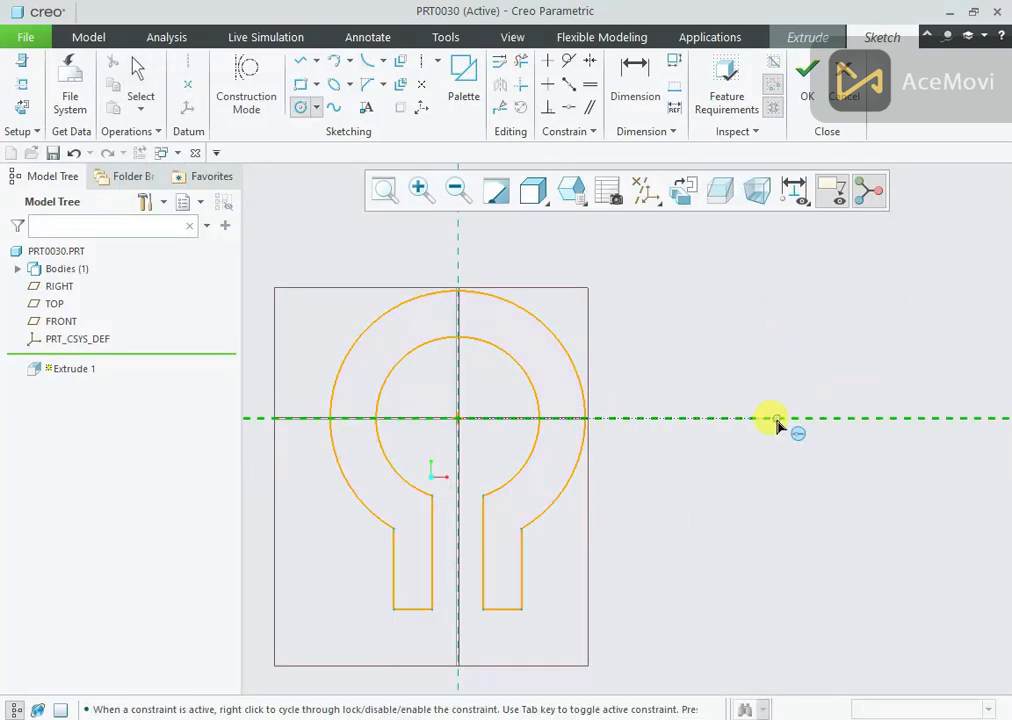
pyautogui.click(773, 420)
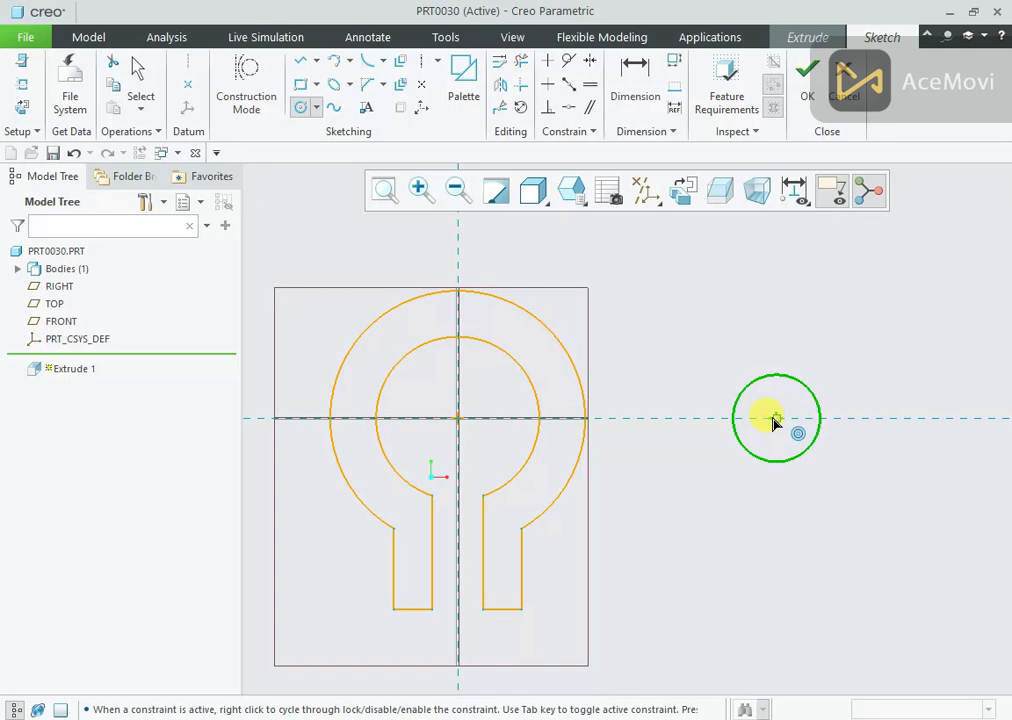
pyautogui.click(781, 437)
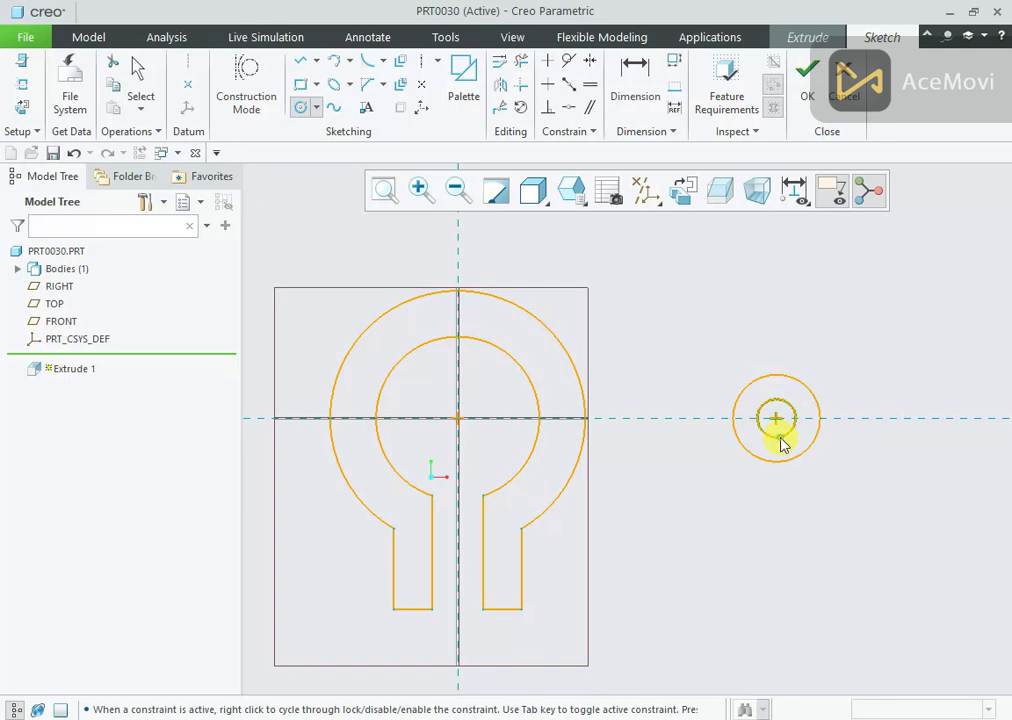
pyautogui.middleClick(798, 328)
# - Set the diameters of the two concentric circles to 50 for the outer and 25 for the inner
pyautogui.moveTo(708, 375); pyautogui.dragTo(770, 338)
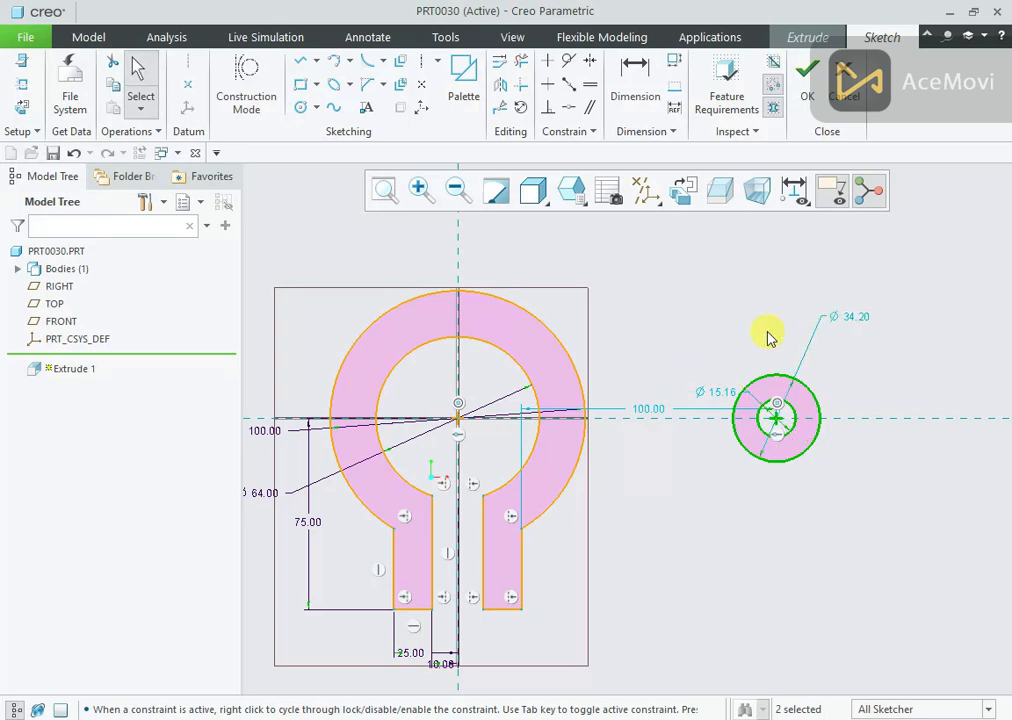
pyautogui.moveTo(724, 394); pyautogui.dragTo(737, 335)
pyautogui.doubleClick(850, 317)
pyautogui.write('50')
pyautogui.press('Return')
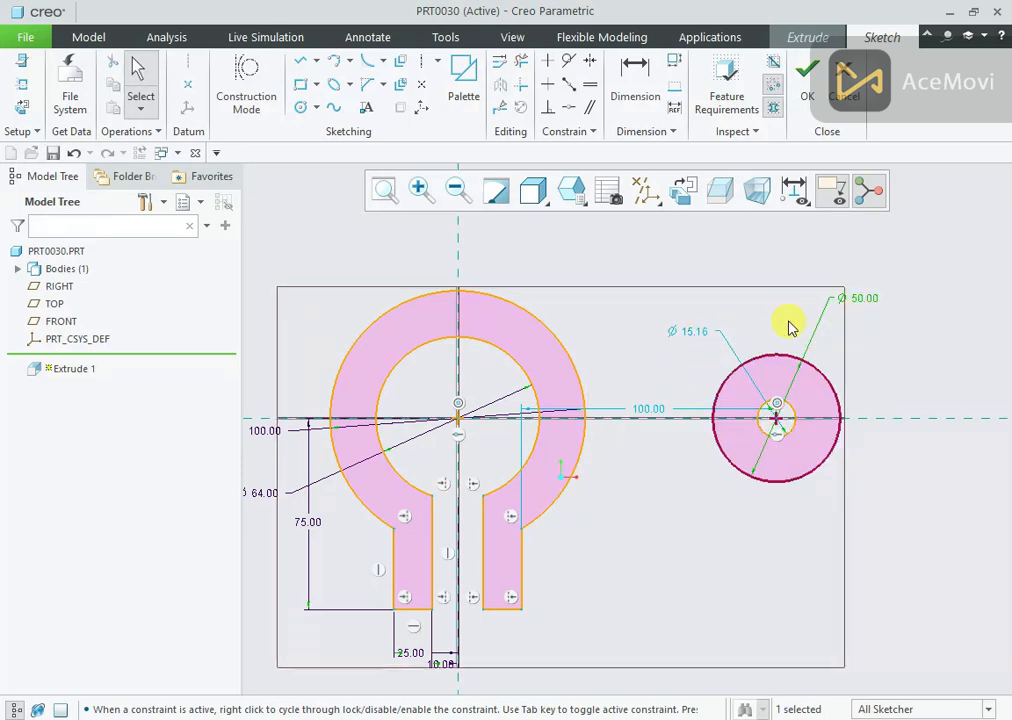
pyautogui.doubleClick(690, 333)
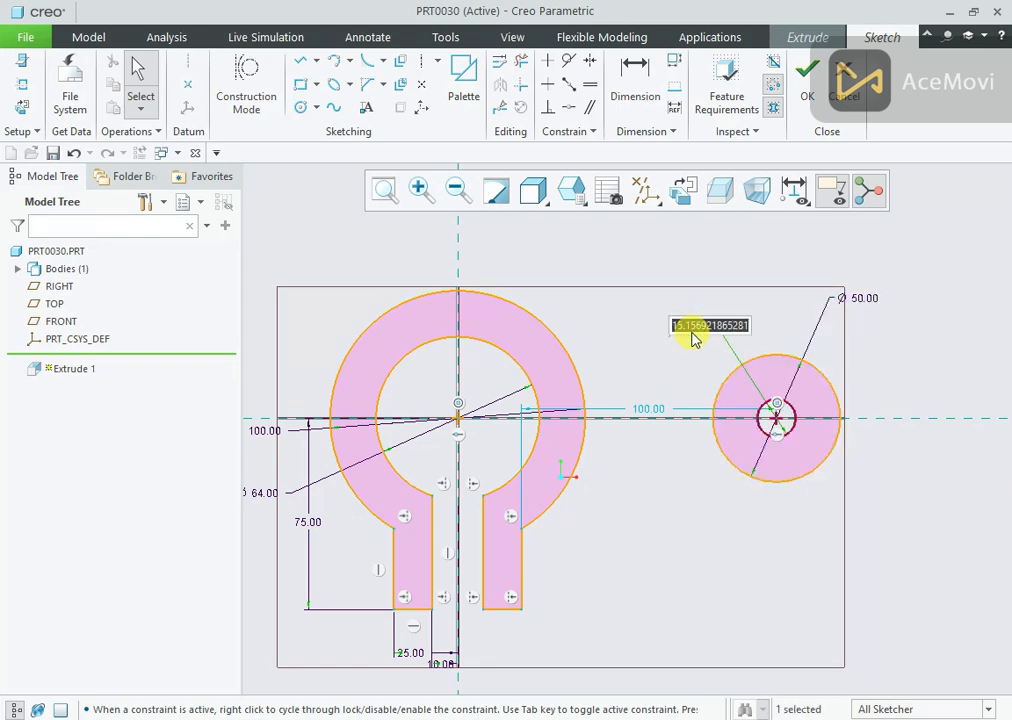
pyautogui.write('25')
pyautogui.press('Return')
pyautogui.click(735, 273)
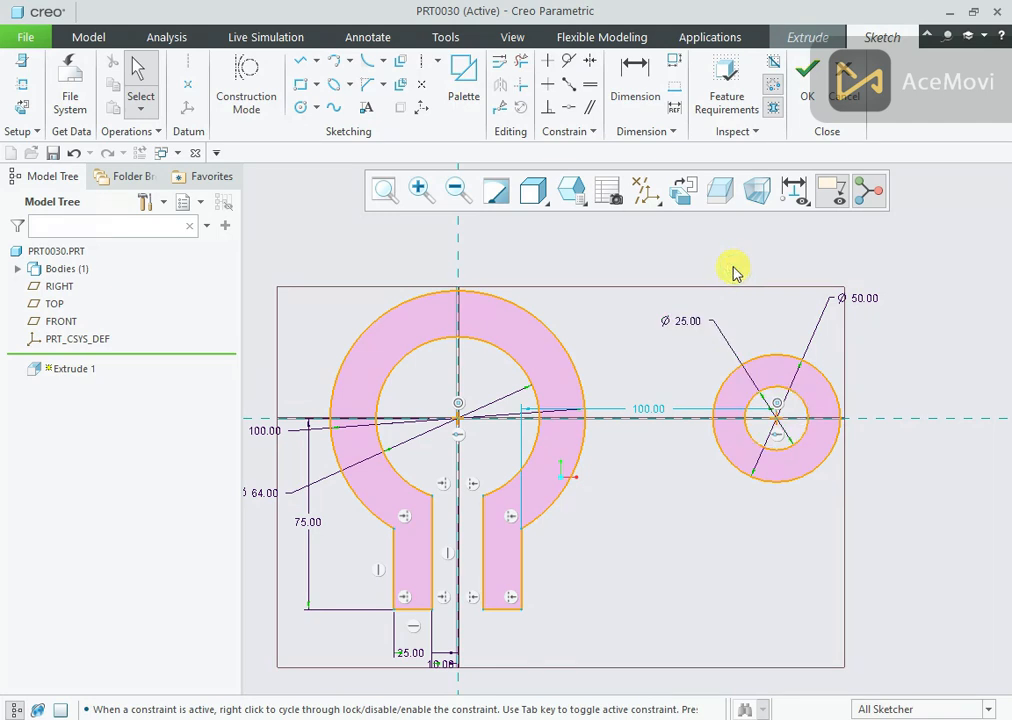
# - Dimension the small circles' centre 100 from the vertical reference
pyautogui.rightClick(723, 237)
pyautogui.click(905, 271)
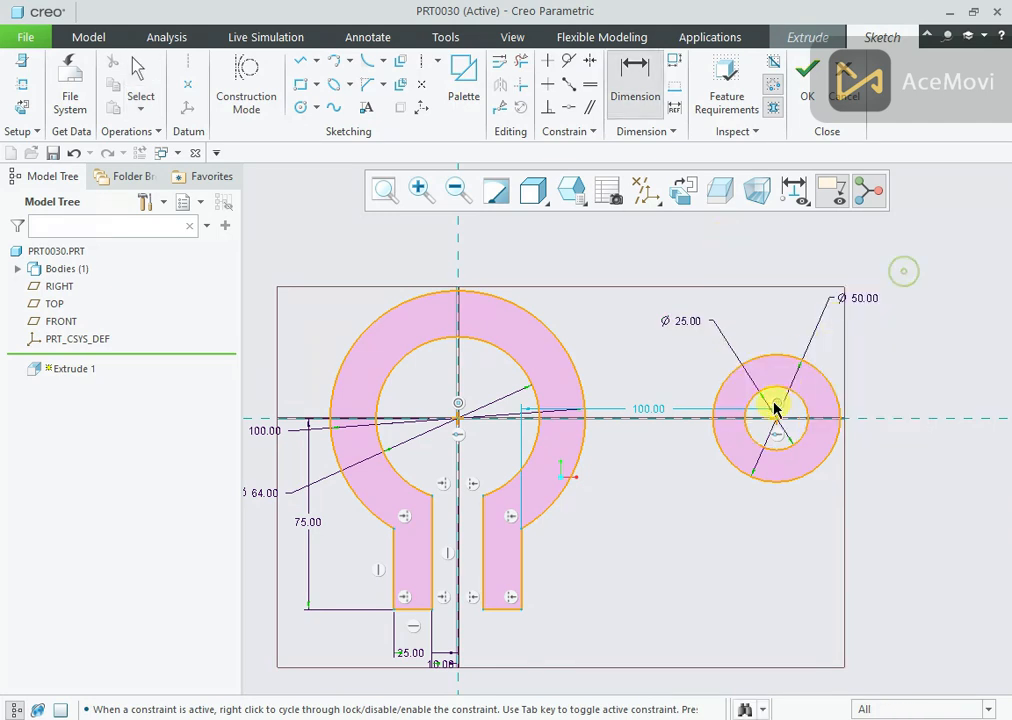
pyautogui.click(783, 421)
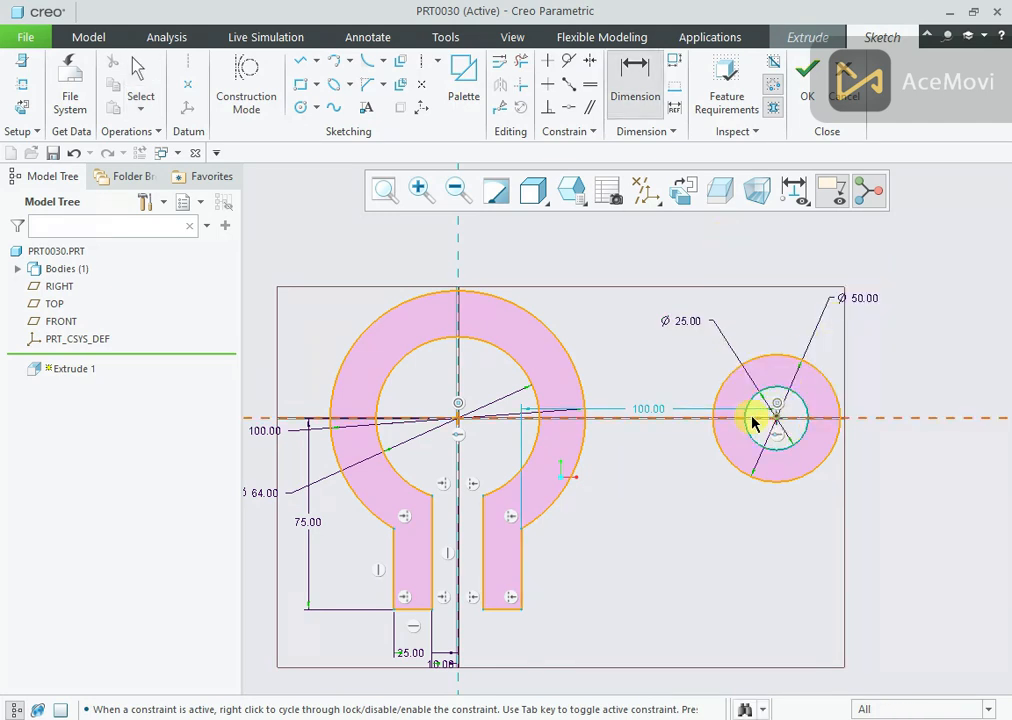
pyautogui.click(458, 392)
pyautogui.middleClick(643, 254)
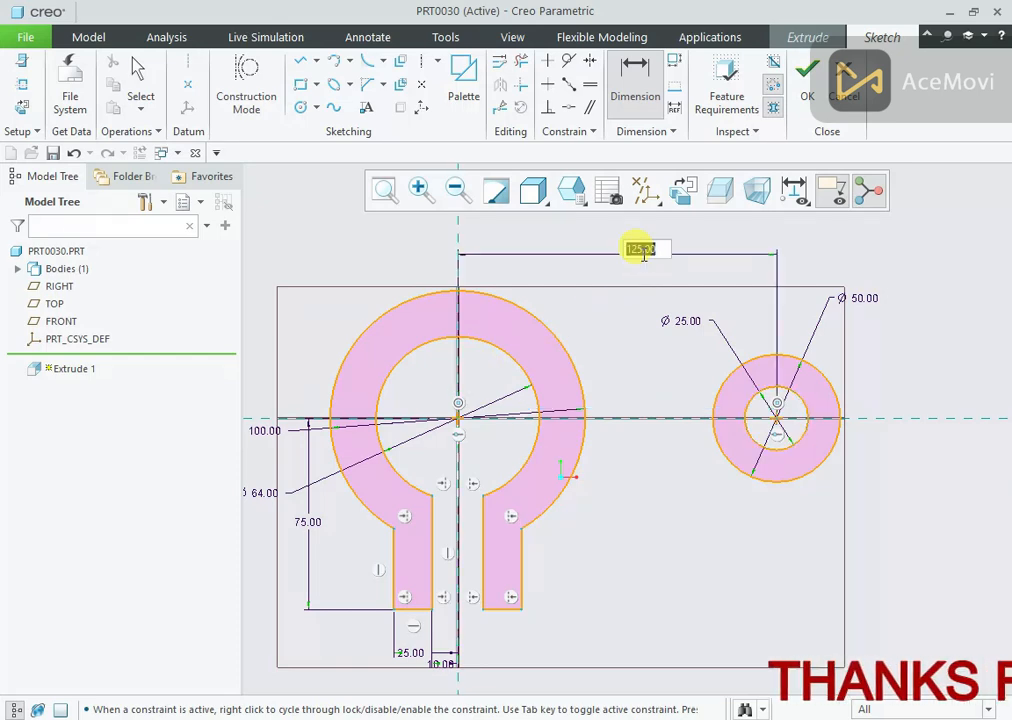
pyautogui.write('100.00')
pyautogui.press('Return')
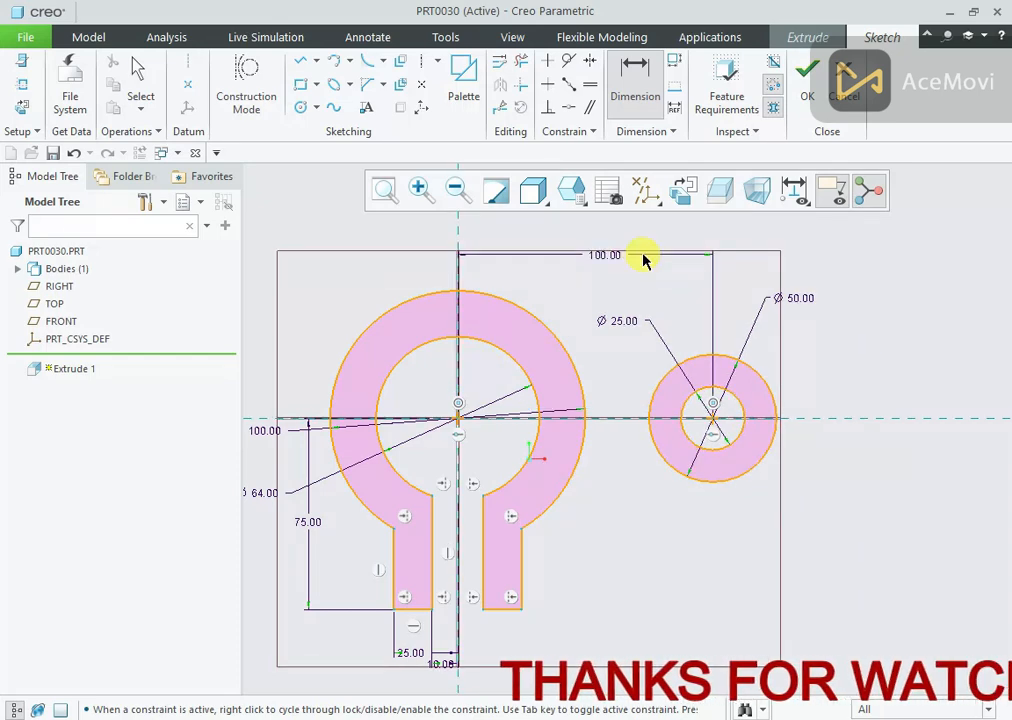
# - Sketch a horizontal line about 27 long above the horizontal reference, joining the ring's outer circle to the 50 diameter circle
pyautogui.rightClick(596, 300)
pyautogui.click(639, 330)
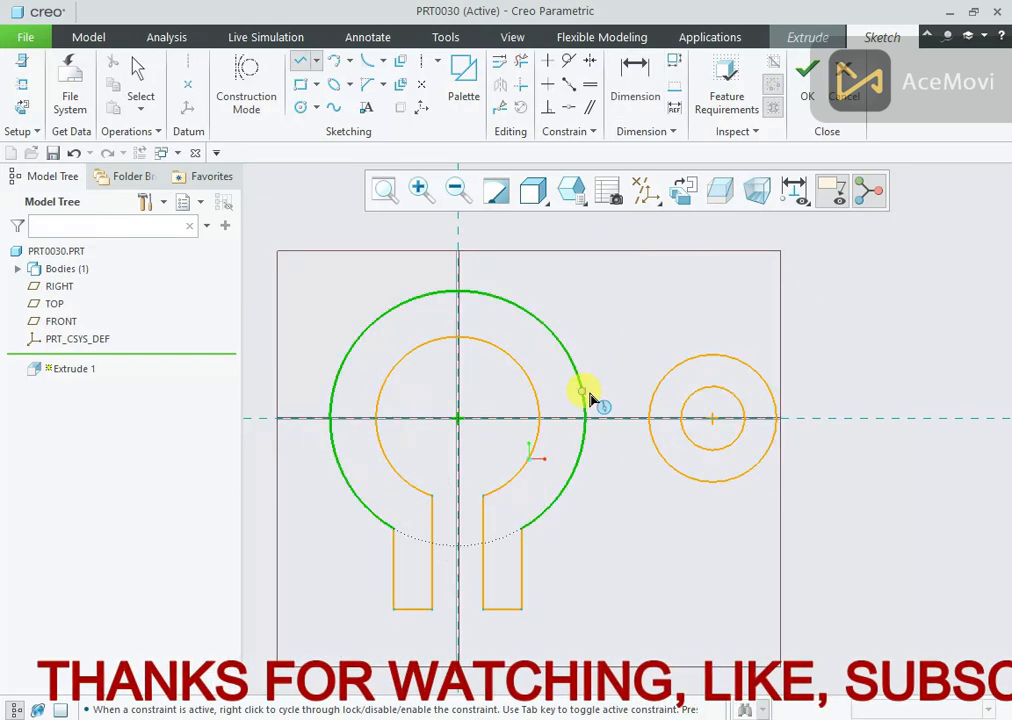
pyautogui.click(586, 399)
pyautogui.click(652, 399)
pyautogui.middleClick(641, 375)
pyautogui.moveTo(616, 381); pyautogui.dragTo(615, 359)
pyautogui.click(614, 369)
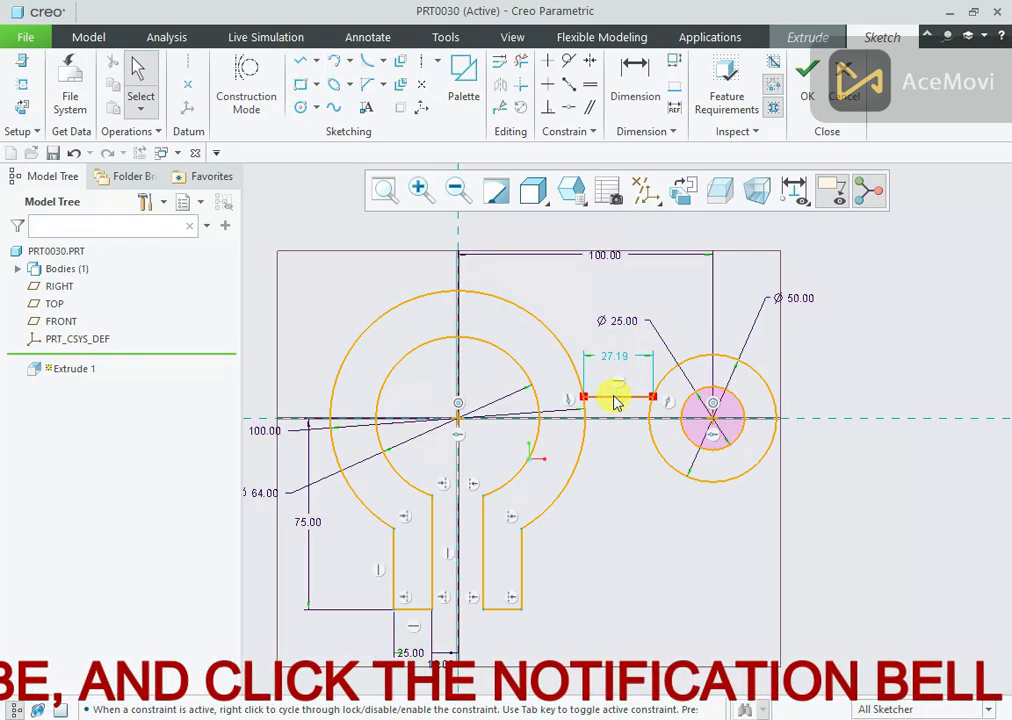
# - Mirror the connecting line about the horizontal reference
pyautogui.click(617, 401)
pyautogui.click(500, 84)
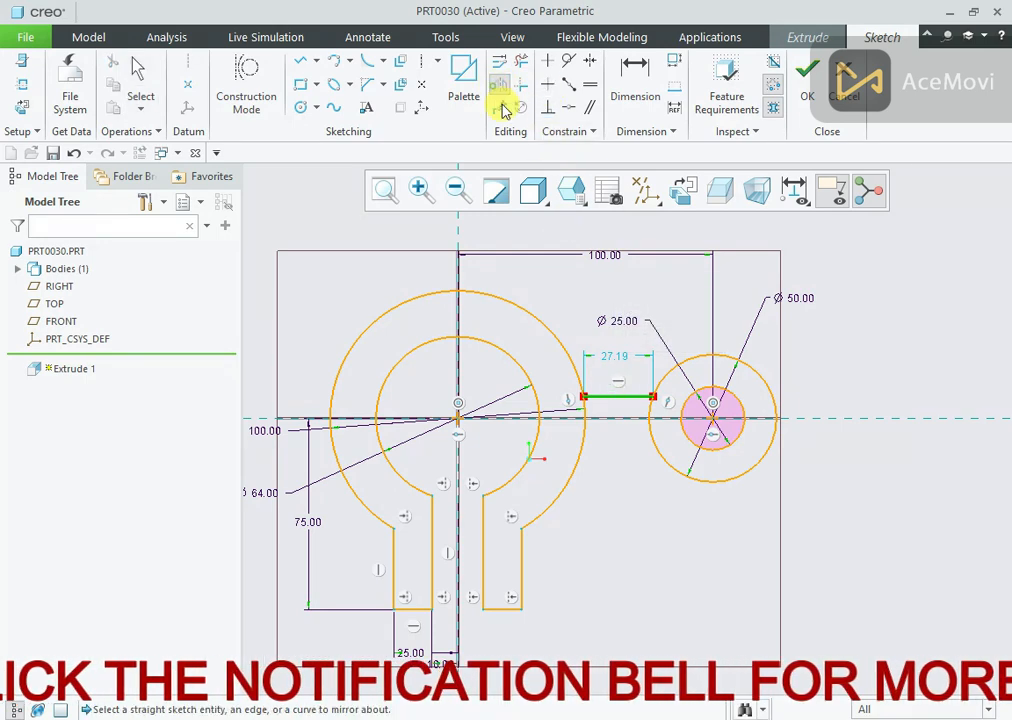
pyautogui.click(605, 419)
# - Dimension the distance between the two connecting lines as 10
pyautogui.scroll(2, 616, 450)
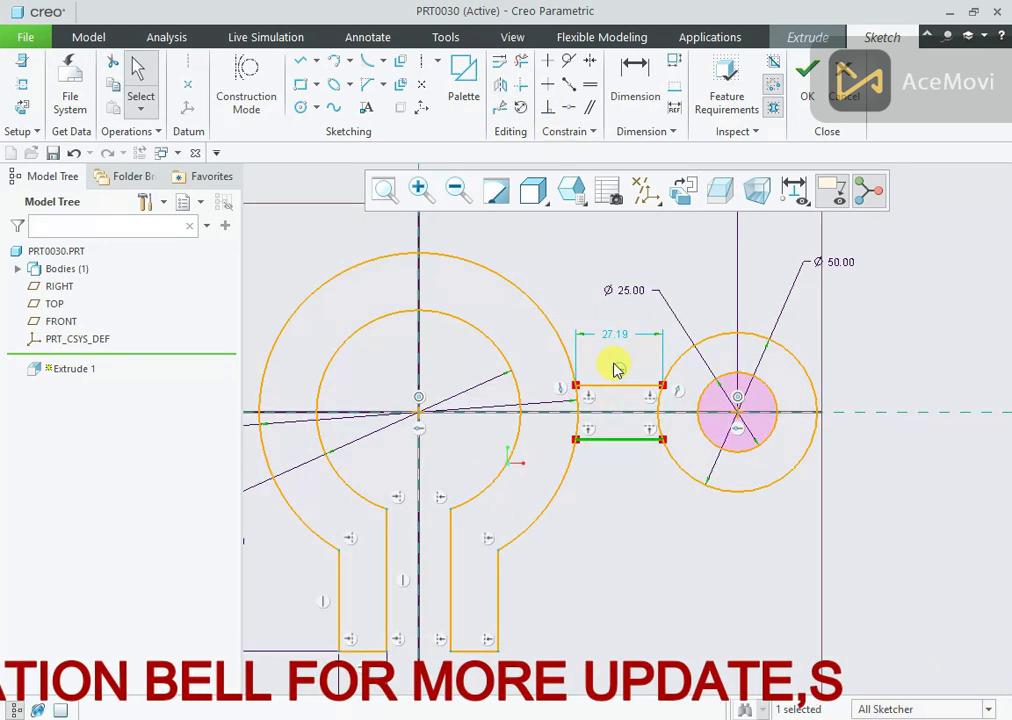
pyautogui.rightClick(576, 284)
pyautogui.click(752, 316)
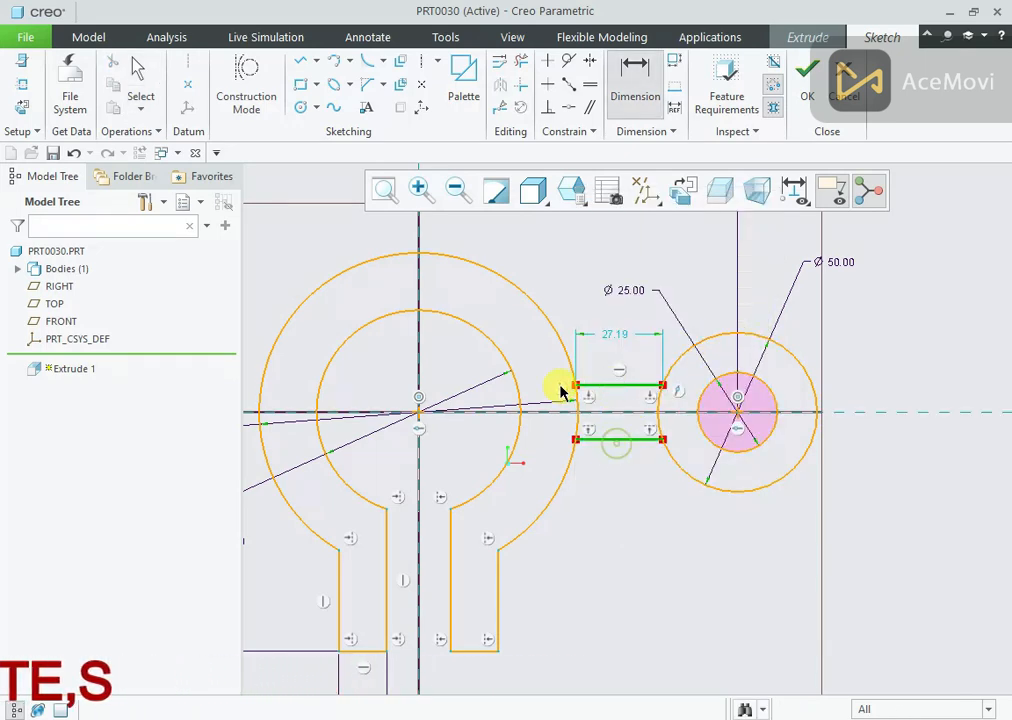
pyautogui.middleClick(540, 362)
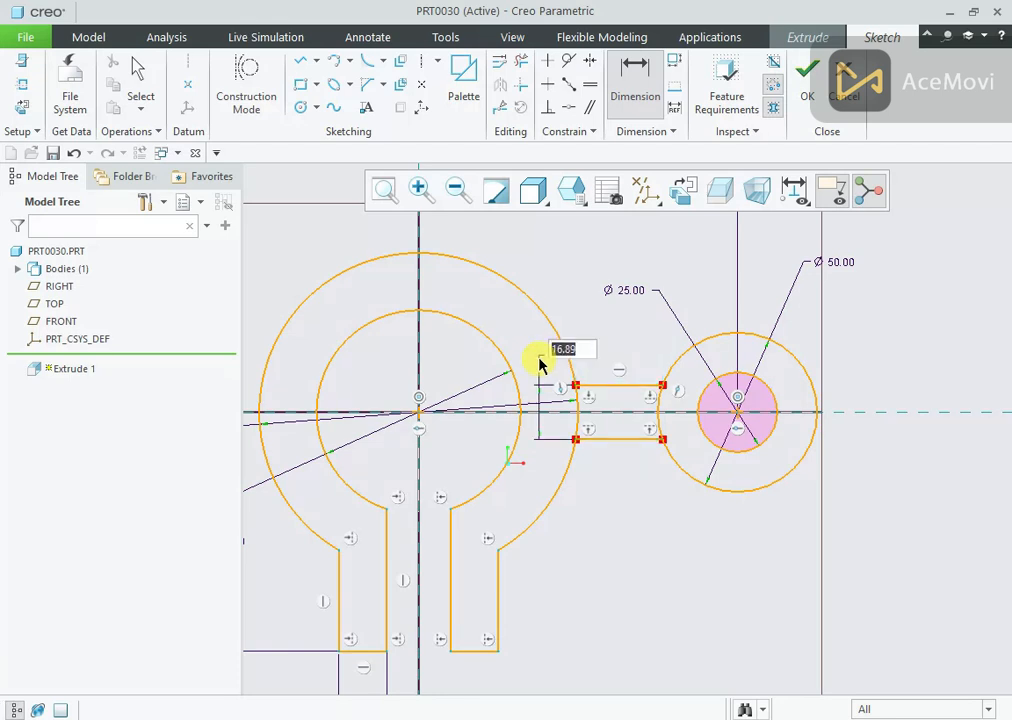
pyautogui.press('Return')
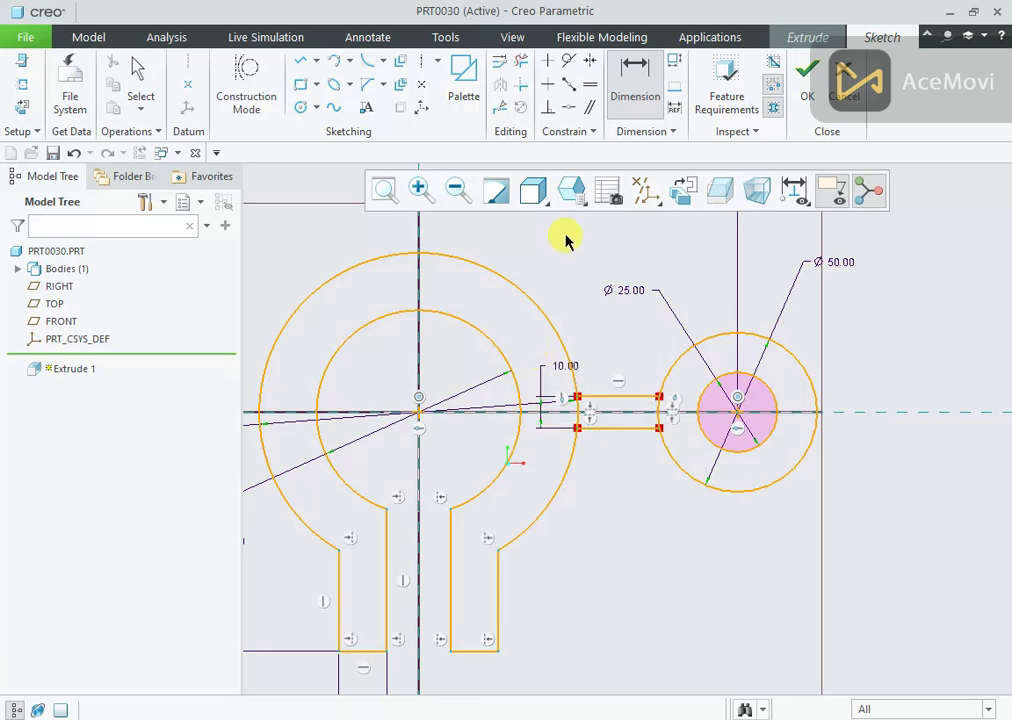
# - Trim the outer arcs of the ring and the small boss between the two connecting lines
pyautogui.click(519, 64)
pyautogui.click(582, 408)
pyautogui.click(583, 418)
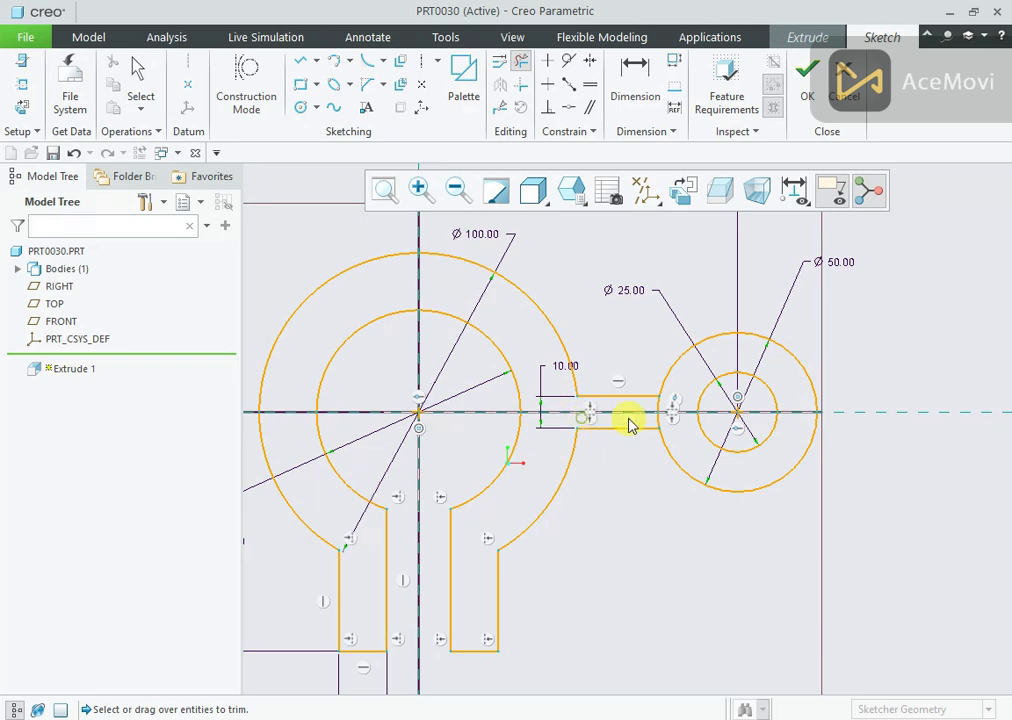
pyautogui.click(658, 413)
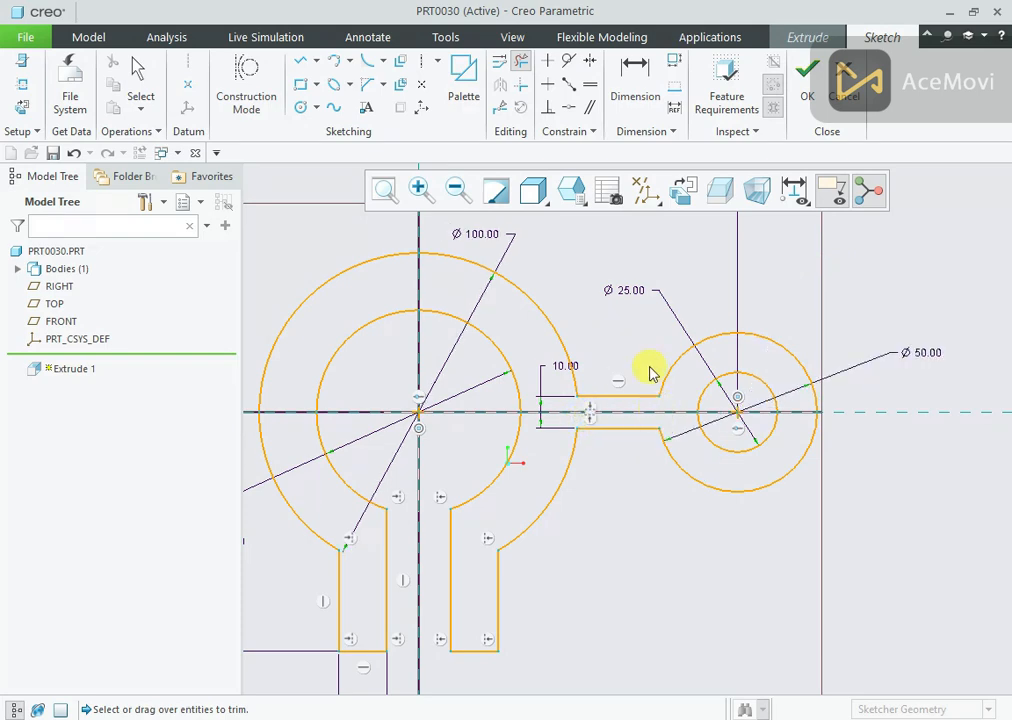
pyautogui.scroll(2, 650, 372)
pyautogui.middleClick(628, 343)
pyautogui.scroll(2, 601, 253)
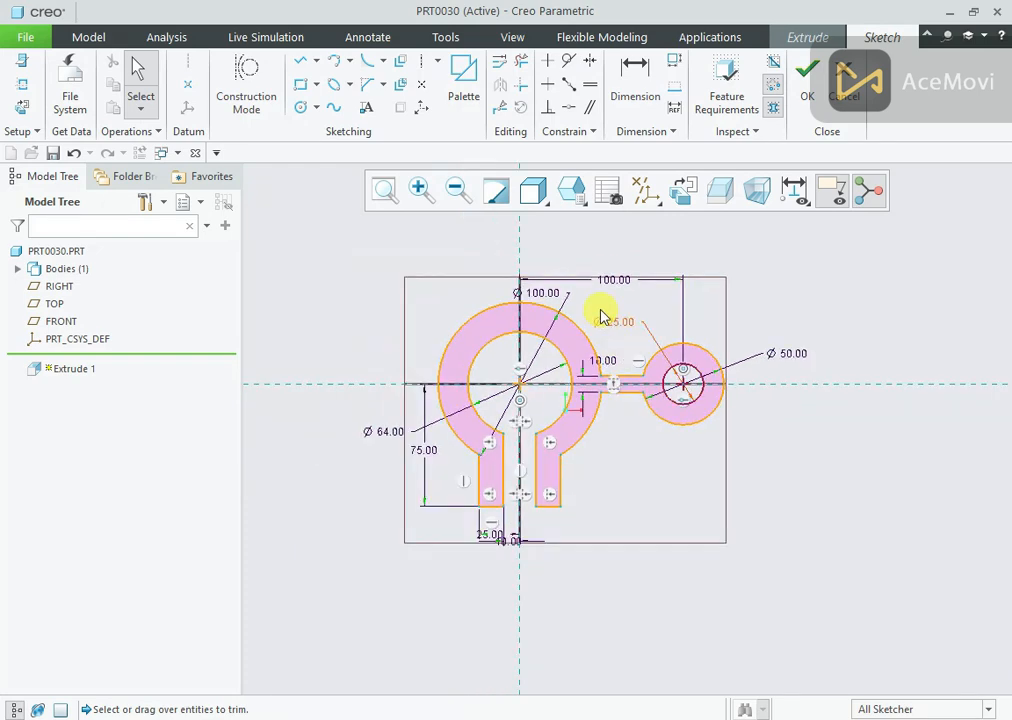
# - Finish the sketch and extrude it as a solid symmetrically about the sketch plane to a depth of 40
pyautogui.scroll(-2, 662, 273)
pyautogui.click(807, 75)
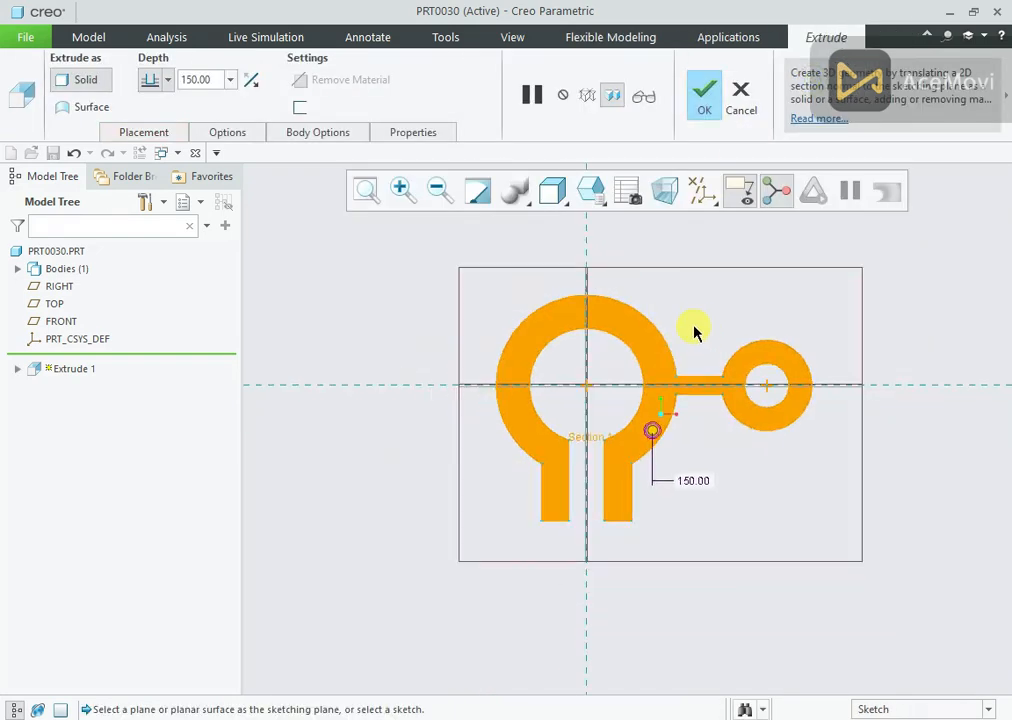
pyautogui.click(168, 81)
pyautogui.click(148, 130)
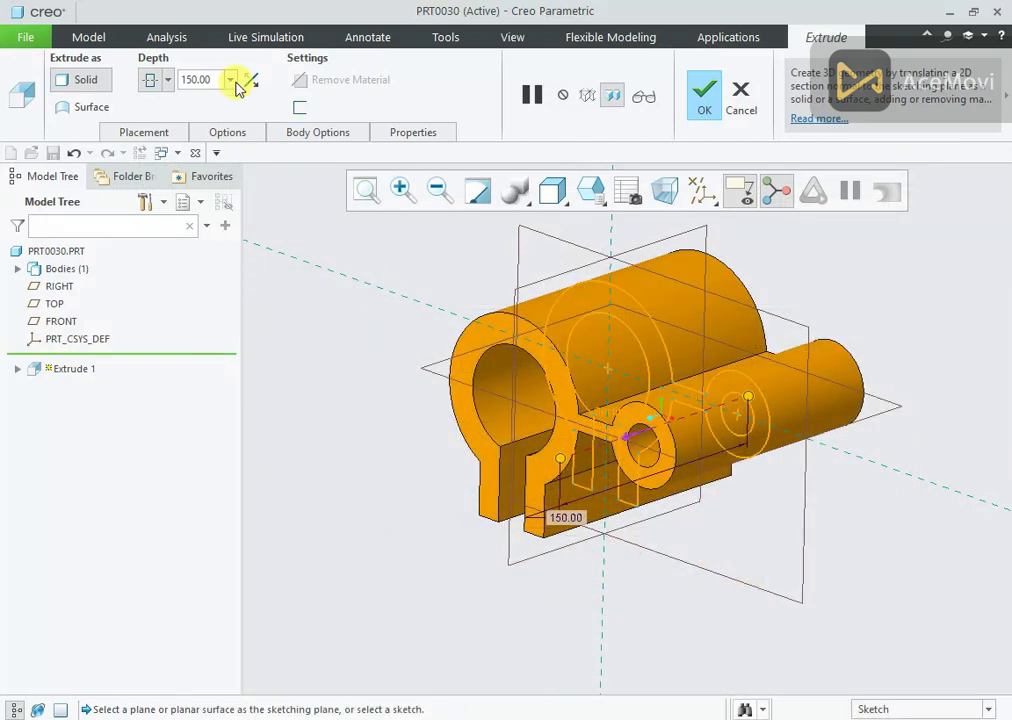
pyautogui.write('40')
pyautogui.press('Return')
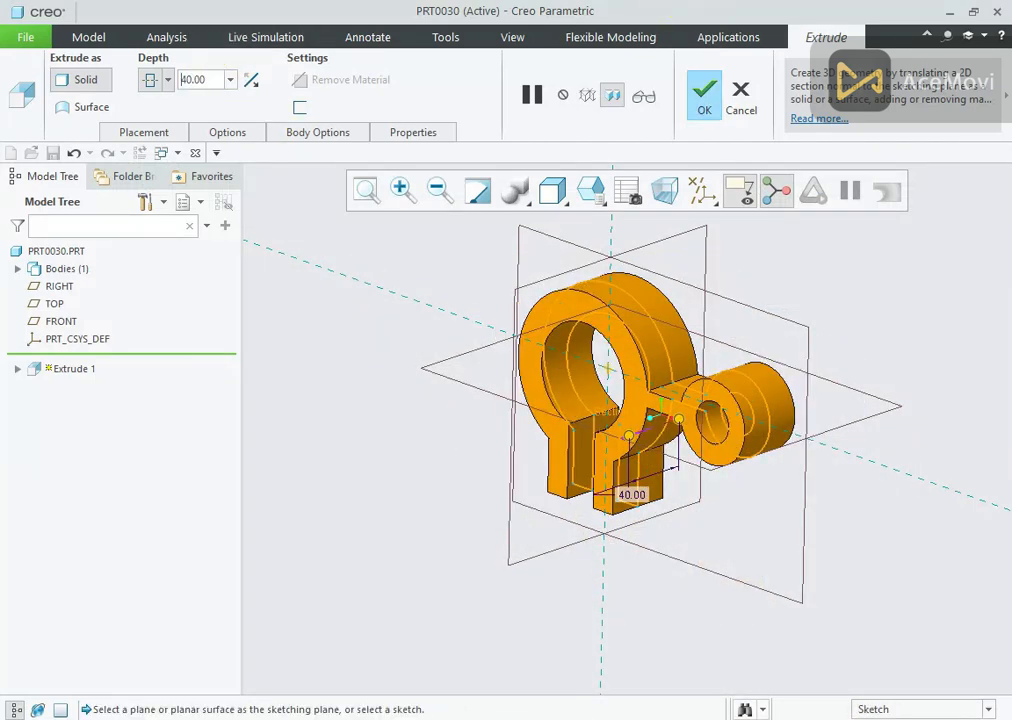
pyautogui.click(704, 98)
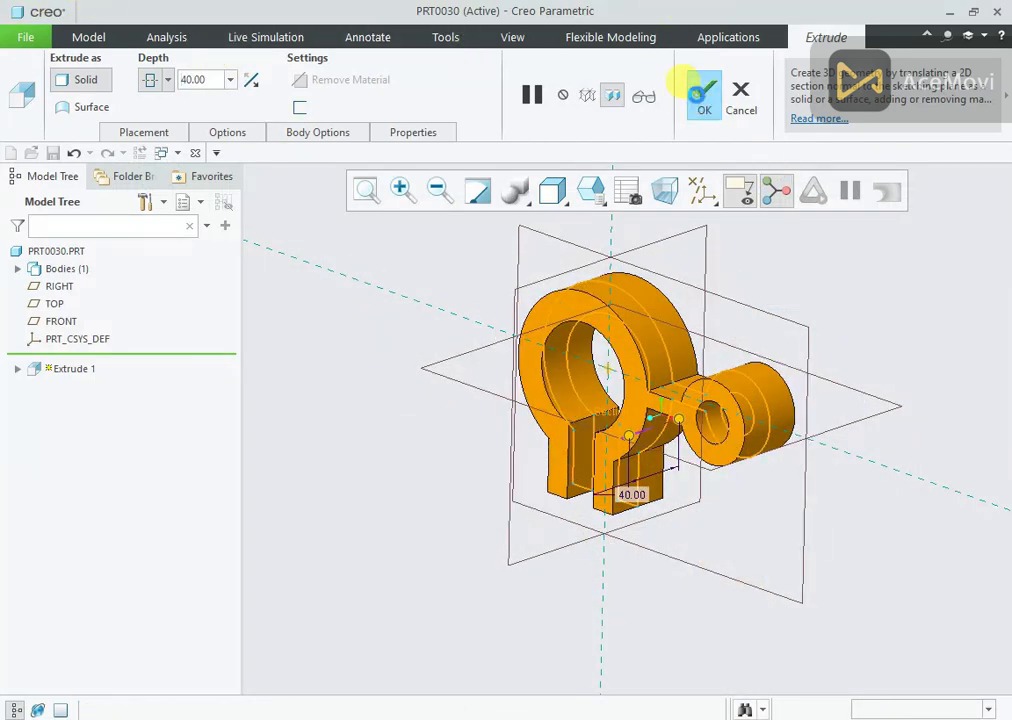
# - Check the rib in the 6.png drawing in Photos, return to Creo and start a Profile Rib sketch on the FRONT plane
pyautogui.moveTo(678, 271); pyautogui.dragTo(634, 370, button='middle')
pyautogui.scroll(-2, 634, 370)
pyautogui.moveTo(685, 280); pyautogui.dragTo(723, 273, button='middle')
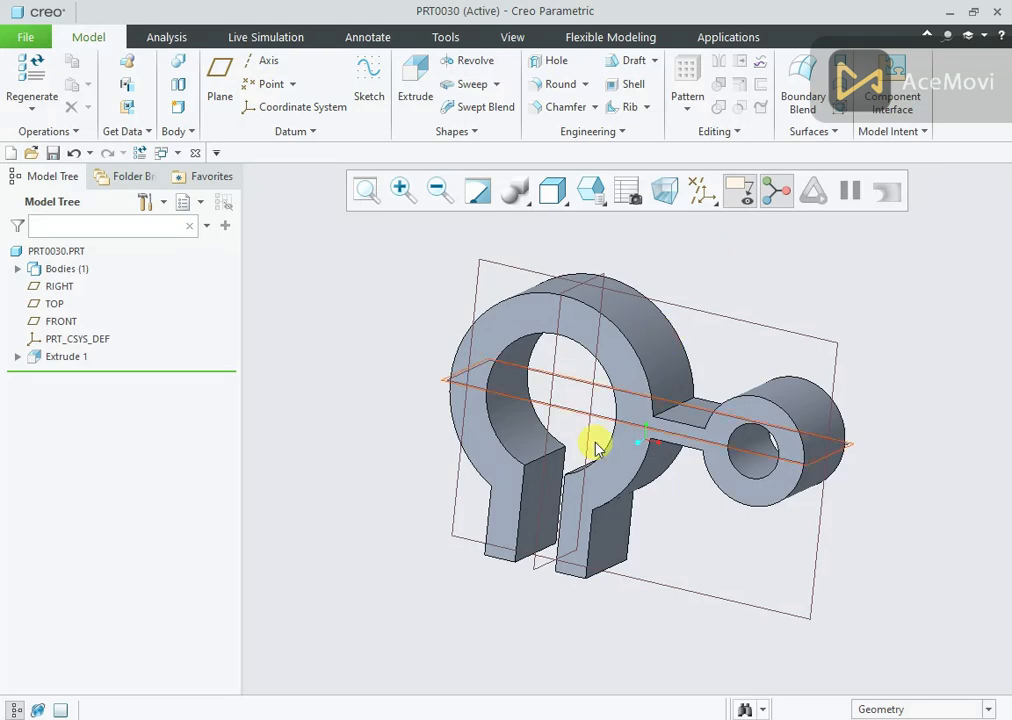
pyautogui.click(550, 718)
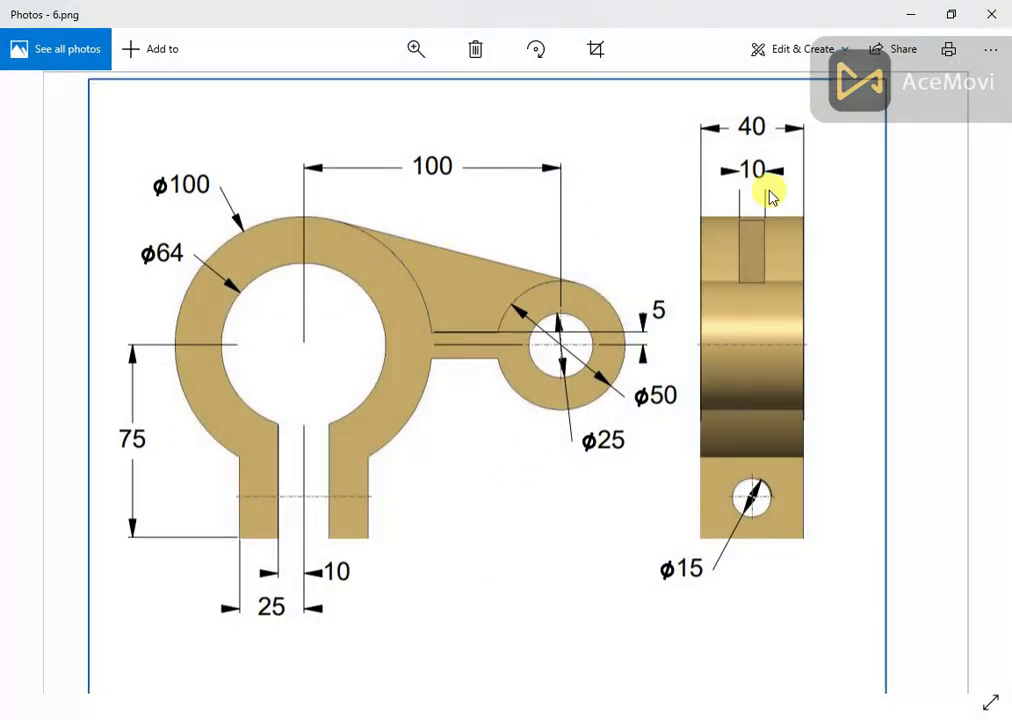
pyautogui.click(580, 718)
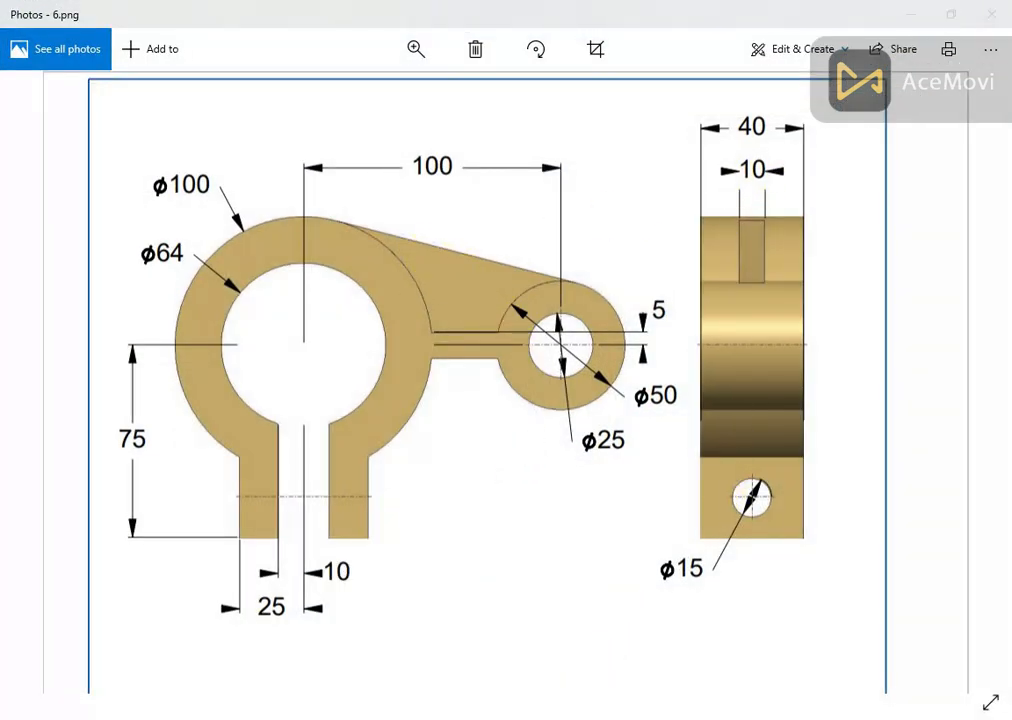
pyautogui.click(712, 317)
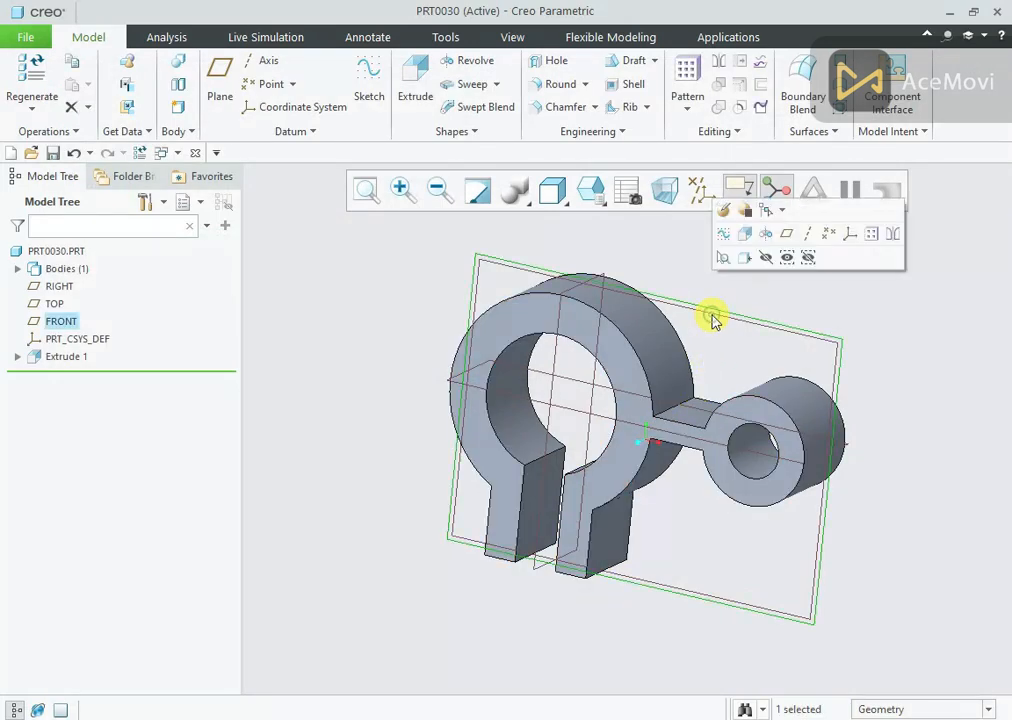
pyautogui.click(645, 107)
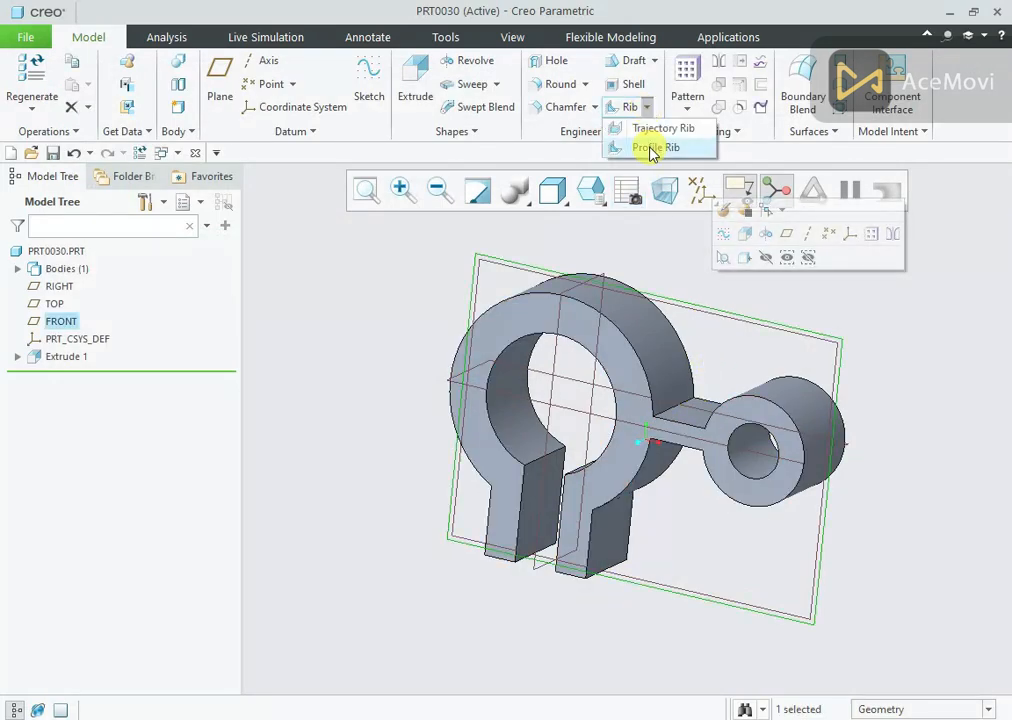
pyautogui.click(650, 147)
pyautogui.click(648, 186)
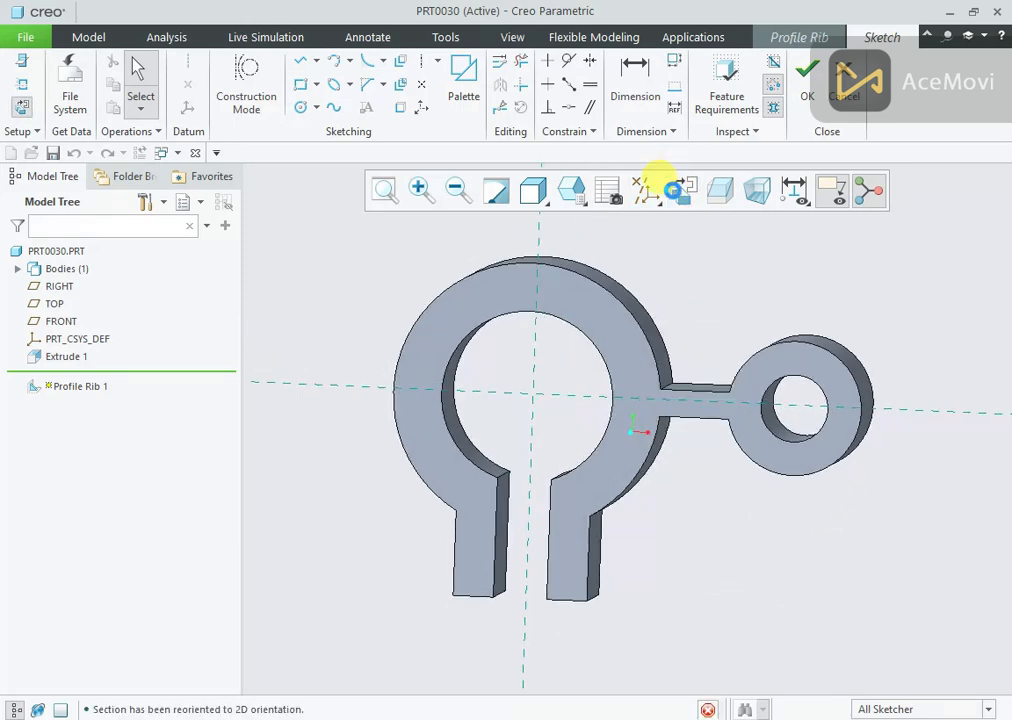
# - Add the outer cylindrical surfaces of the clamp ring and the small boss as sketch references
pyautogui.rightClick(634, 246)
pyautogui.click(689, 307)
pyautogui.click(577, 330)
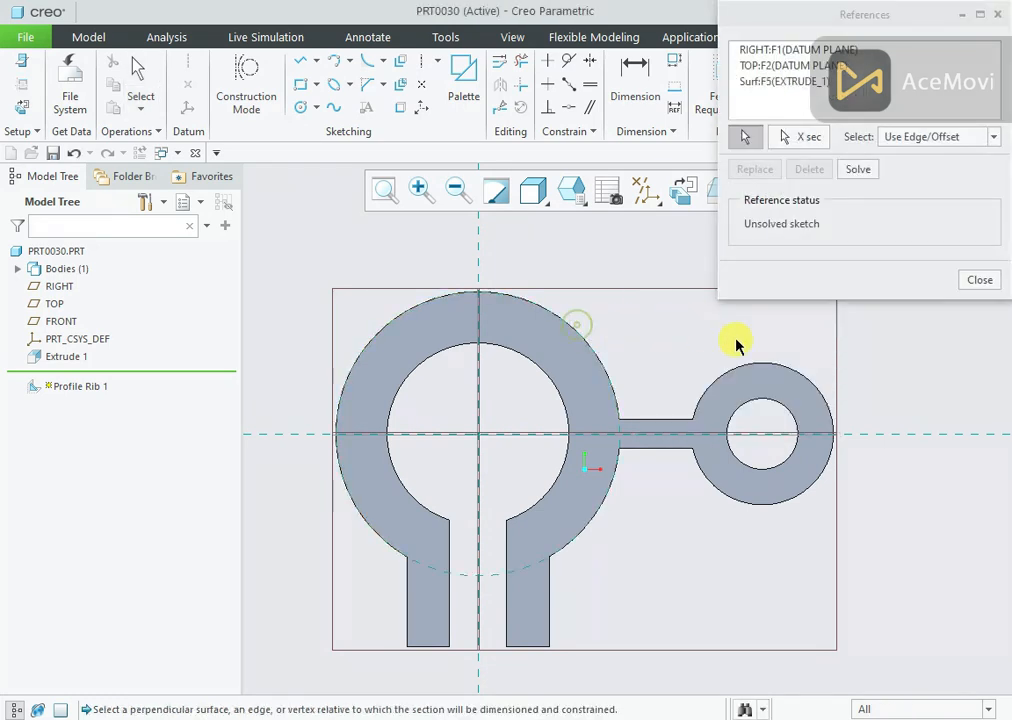
pyautogui.click(971, 283)
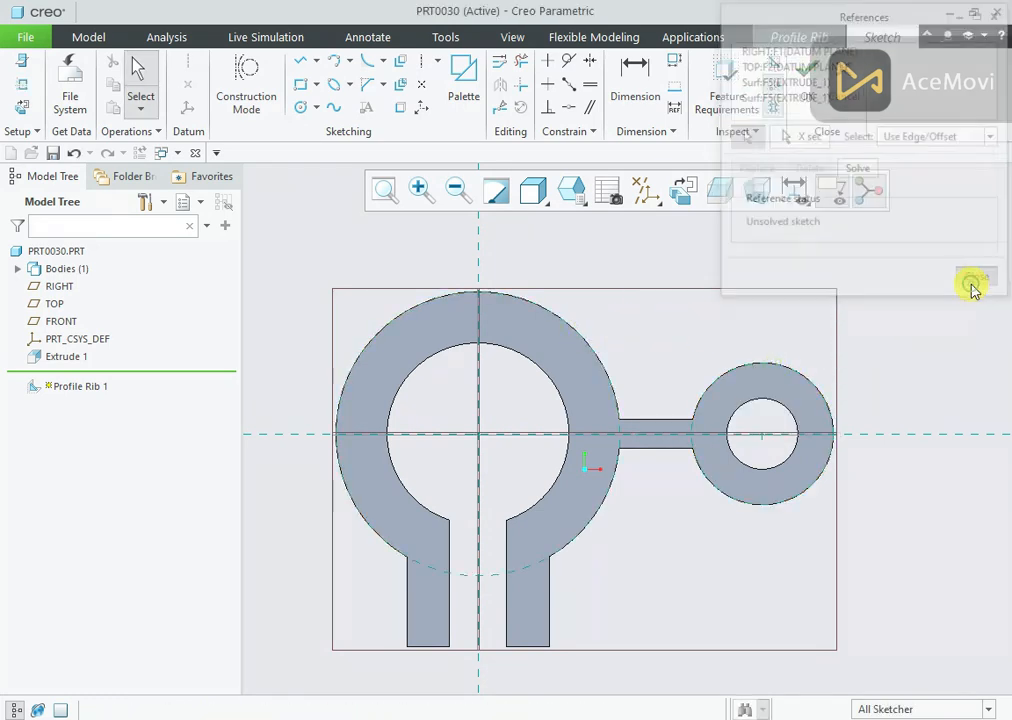
# - Sketch a sloping line from the ring's upper right edge to the small boss's edge, ending about 20 above the horizontal reference
pyautogui.rightClick(736, 273)
pyautogui.click(767, 299)
pyautogui.click(547, 313)
pyautogui.click(802, 377)
pyautogui.middleClick(803, 312)
pyautogui.scroll(-2, 803, 310)
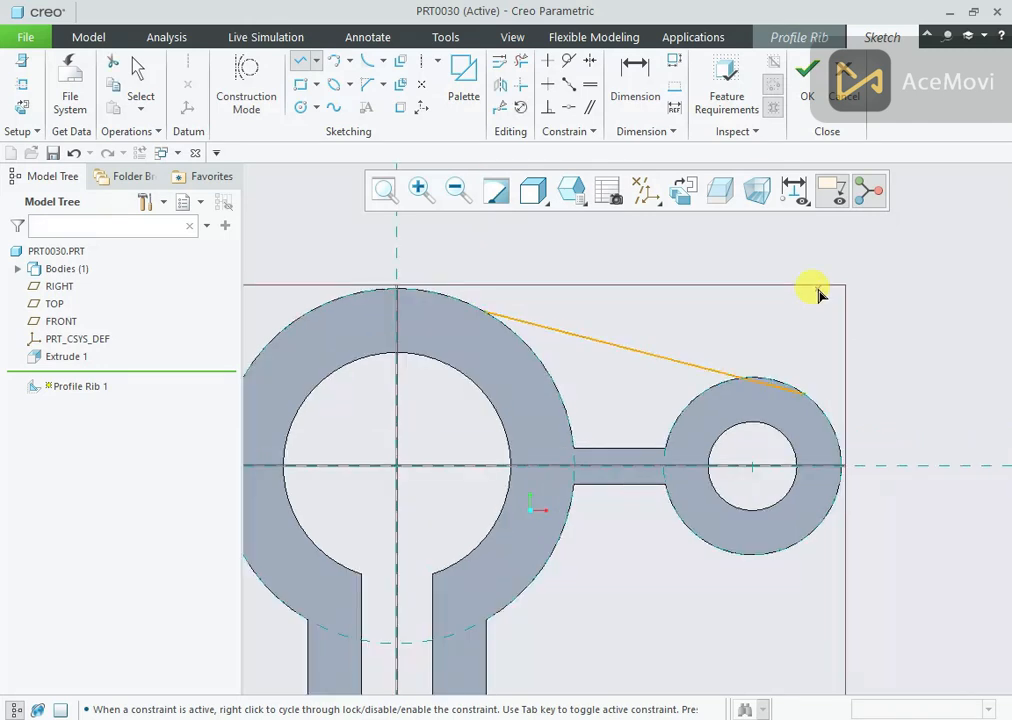
pyautogui.scroll(1, 791, 300)
pyautogui.middleClick(795, 304)
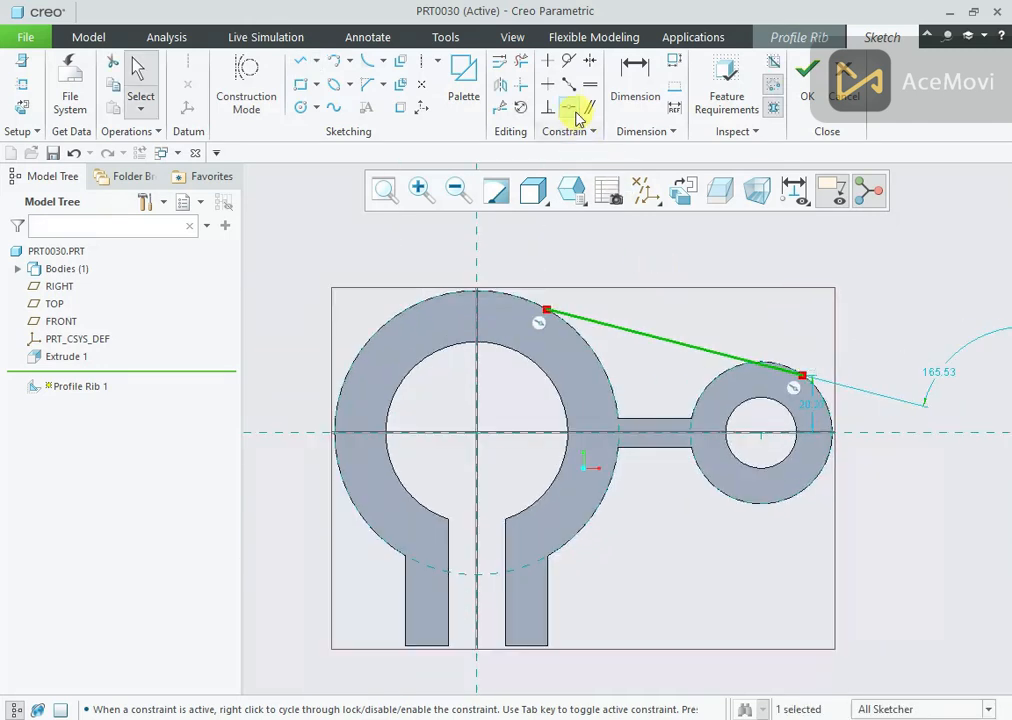
# - Constrain the sloping rib line tangent to the outer circles of the clamp ring and the small boss
pyautogui.click(568, 64)
pyautogui.click(590, 322)
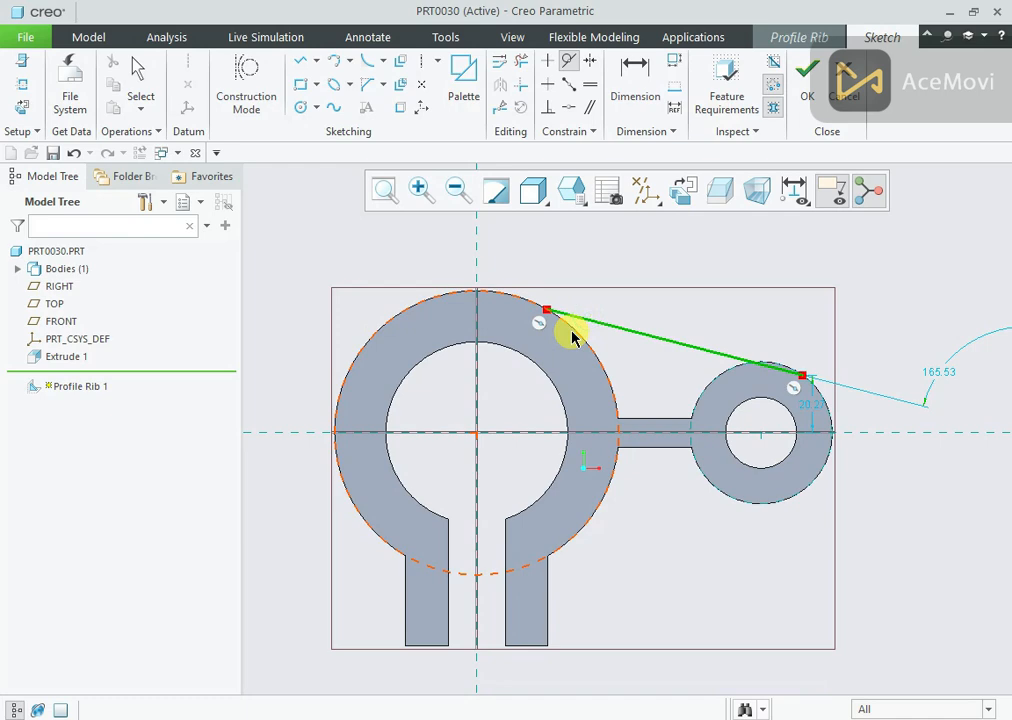
pyautogui.click(571, 332)
pyautogui.click(752, 377)
pyautogui.click(765, 370)
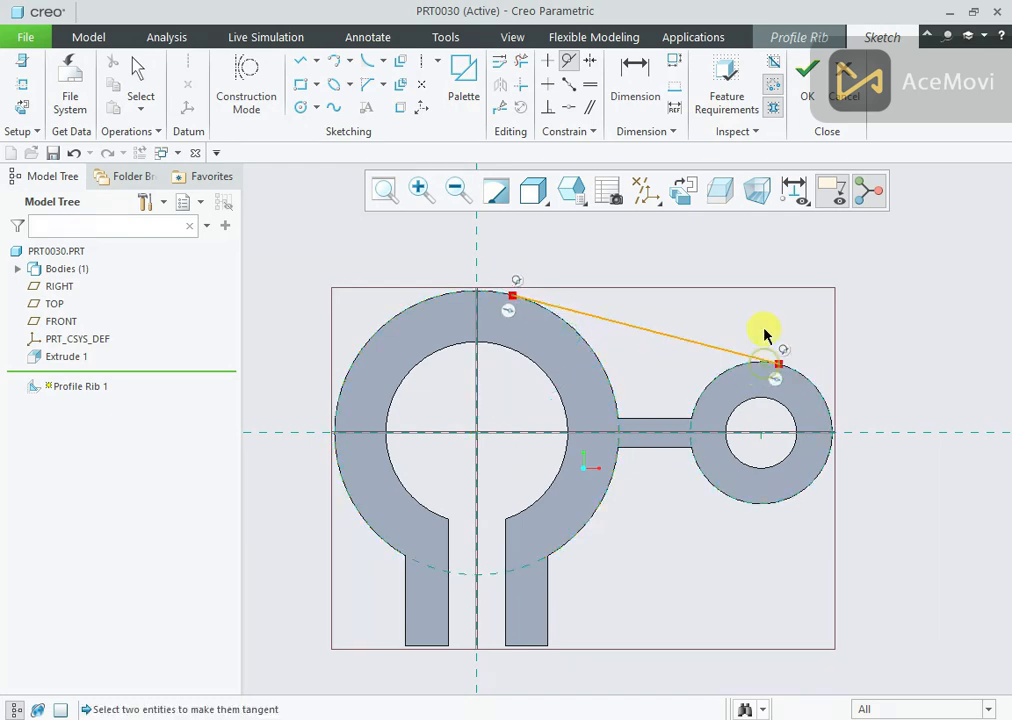
# - Finish the rib sketch, flip the fill direction inward toward the connecting web, and complete the rib with a thickness of 10
pyautogui.hotkey('ctrl', 'd')
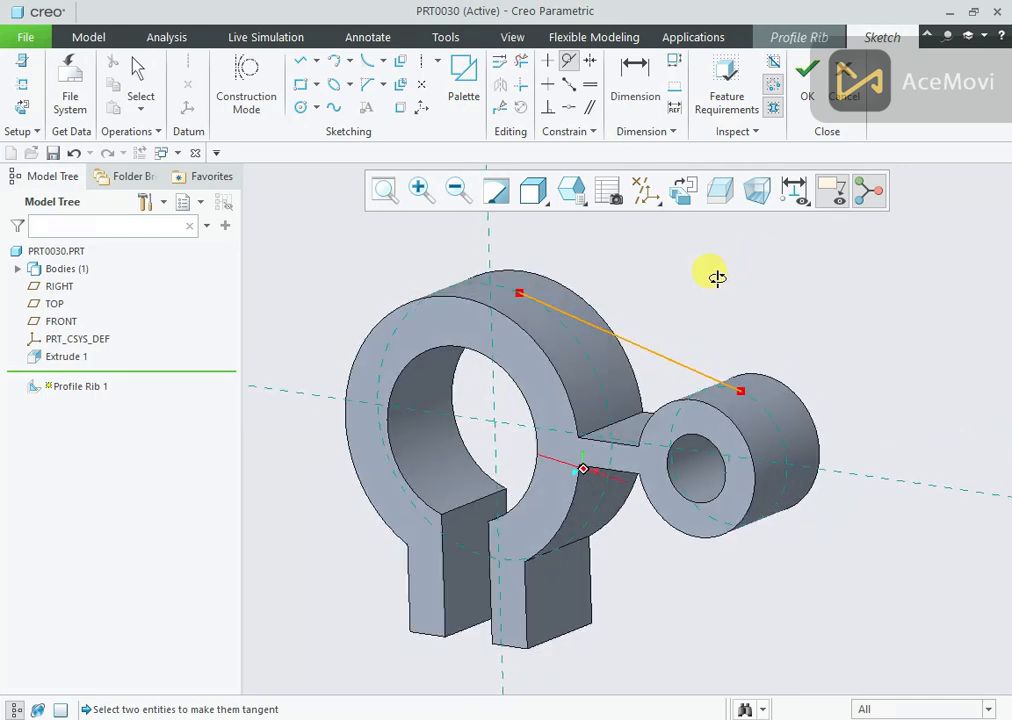
pyautogui.click(807, 96)
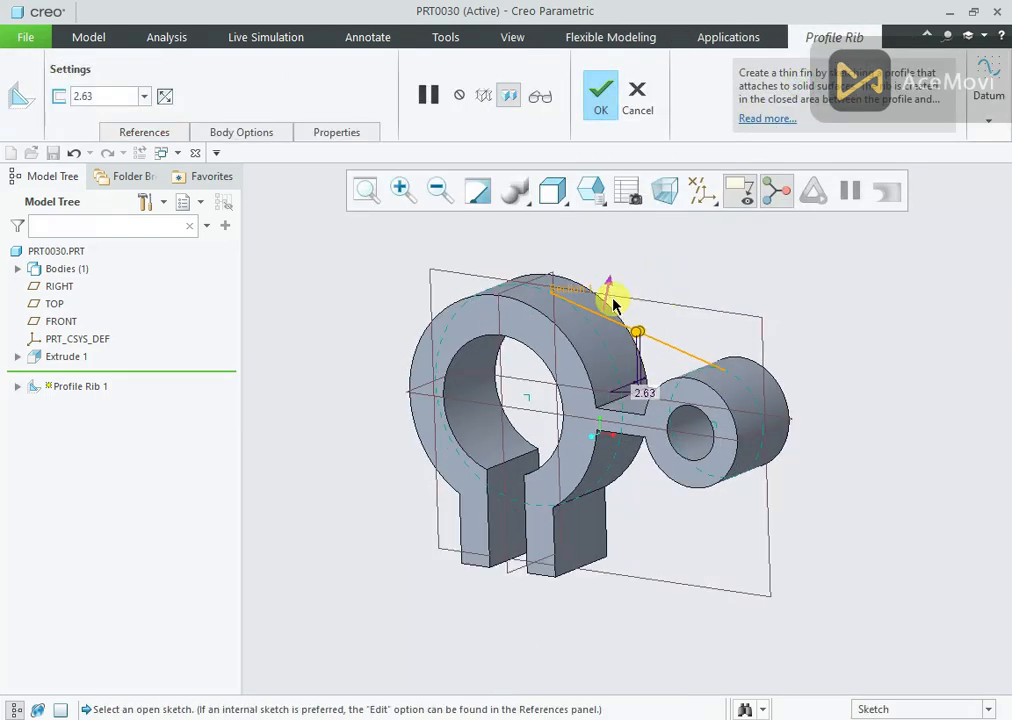
pyautogui.click(609, 290)
pyautogui.scroll(2, 678, 290)
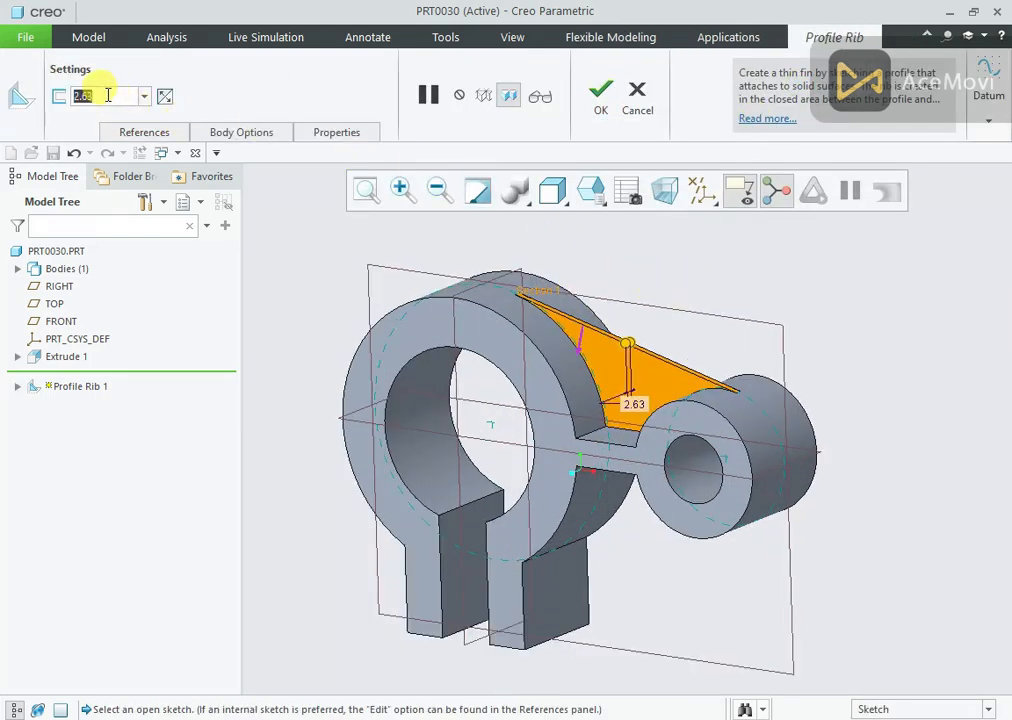
pyautogui.write('10')
pyautogui.press('Return')
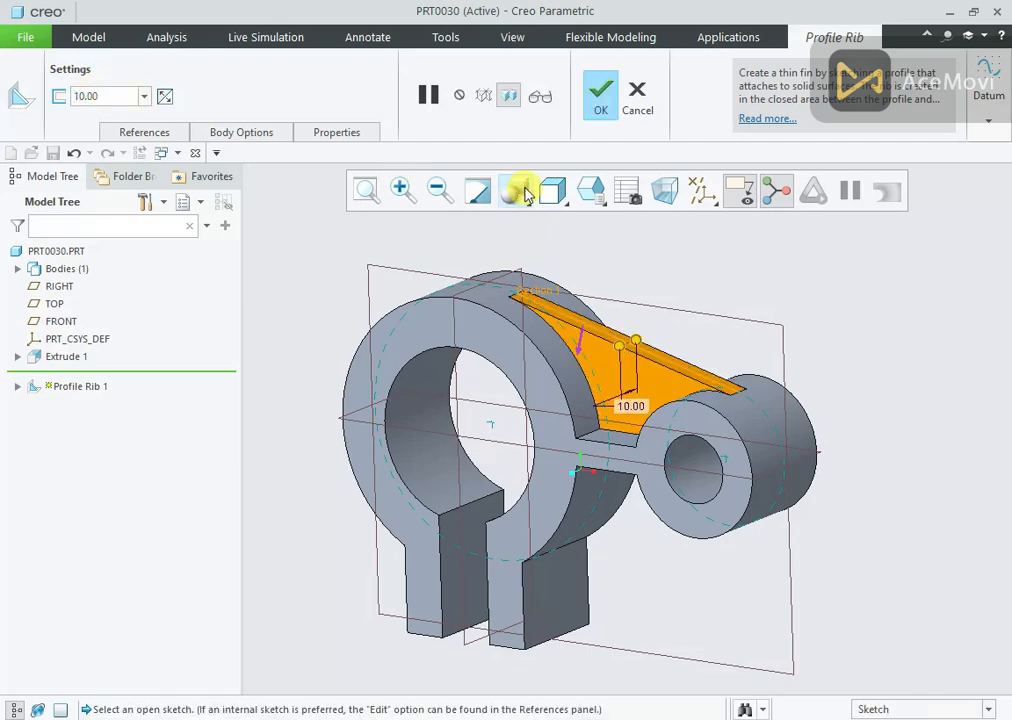
pyautogui.click(603, 93)
pyautogui.moveTo(655, 276)
pyautogui.mouseDown(button='middle')
pyautogui.moveTo(718, 276)
pyautogui.moveTo(662, 273)
pyautogui.moveTo(655, 260)
pyautogui.moveTo(621, 255)
pyautogui.moveTo(667, 265)
pyautogui.mouseUp(button='middle')
# - Hide the datum planes and start an Extrude sketch on the outer side face of the clamp lug nearest the boss, viewed face-on
pyautogui.click(703, 200)
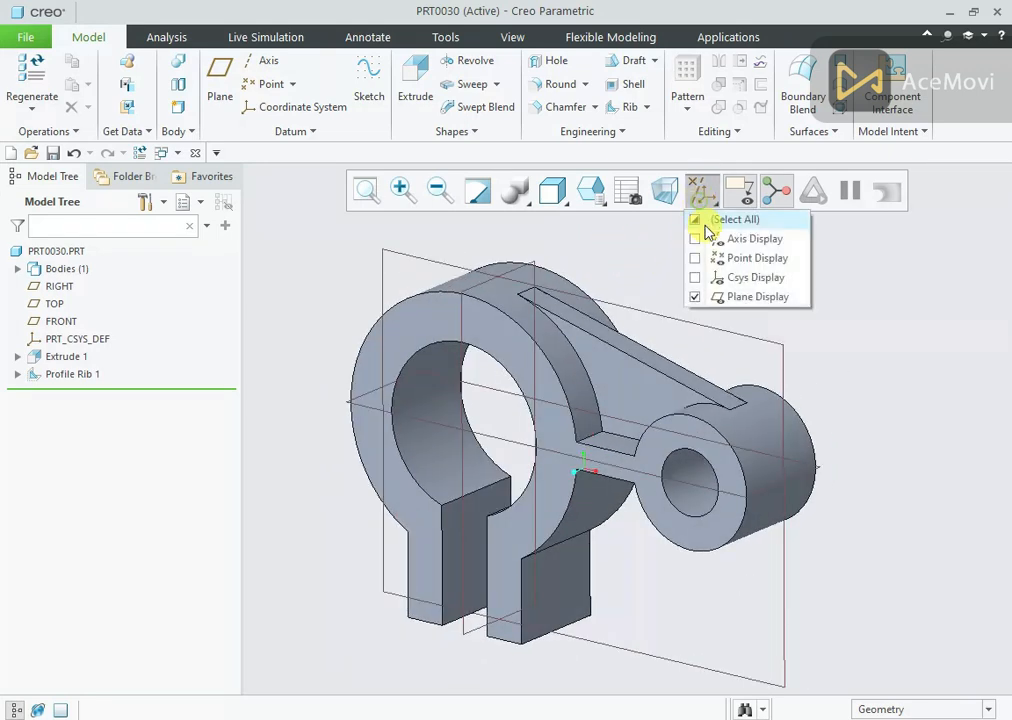
pyautogui.click(718, 295)
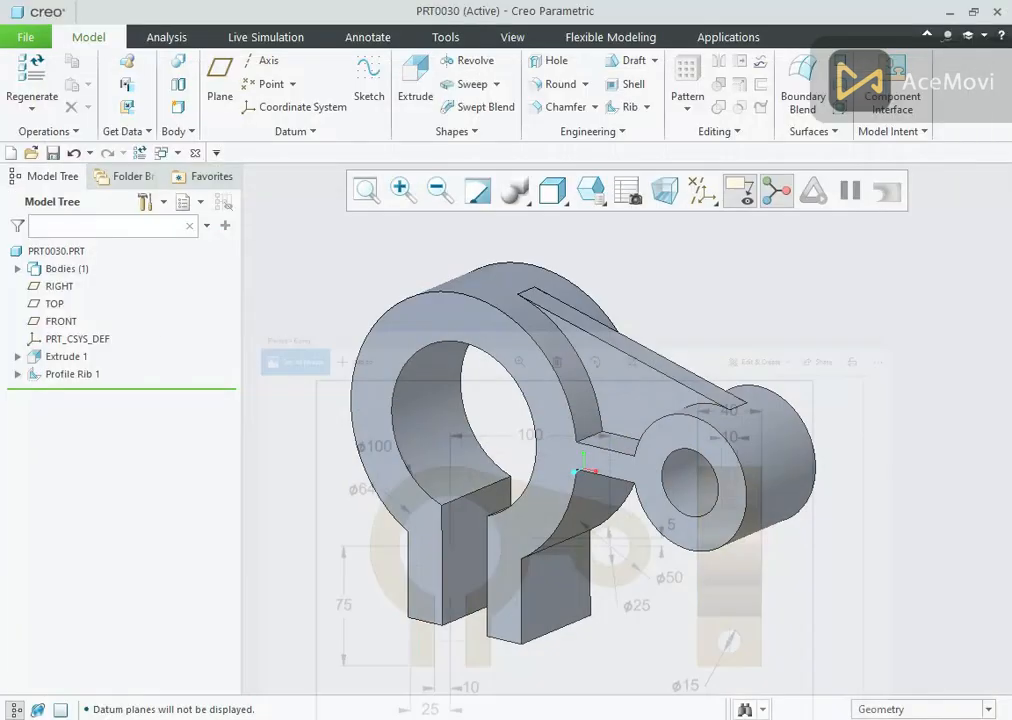
pyautogui.click(568, 598)
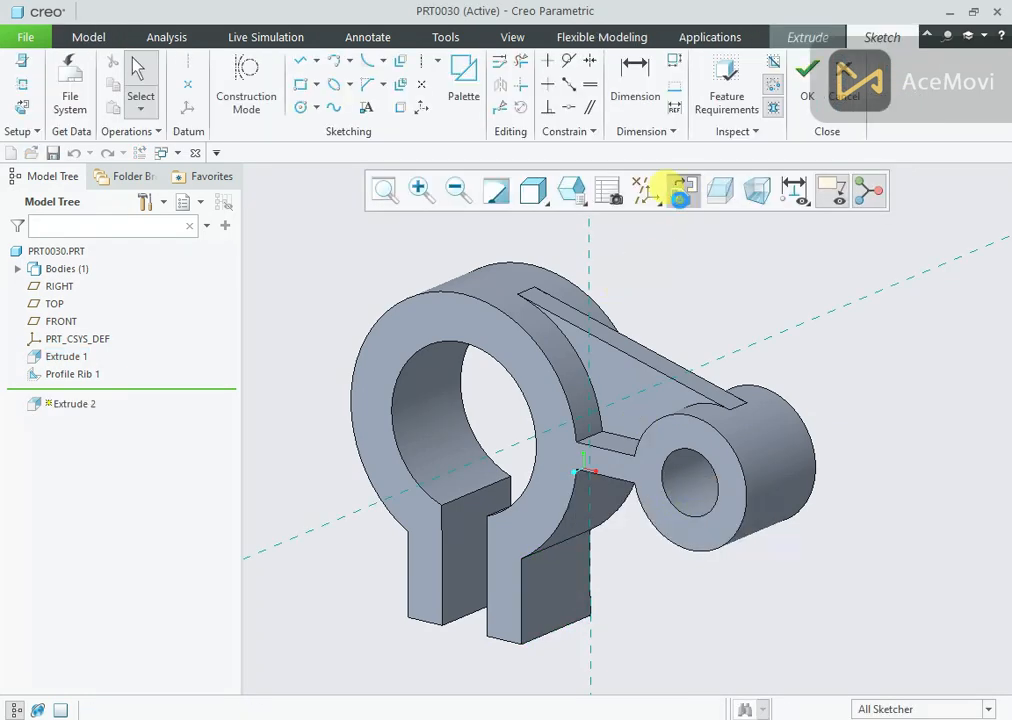
pyautogui.click(680, 191)
# - Sketch a diagonal line across the lug face from upper right to lower left corner and convert it to construction geometry
pyautogui.rightClick(405, 378)
pyautogui.click(450, 409)
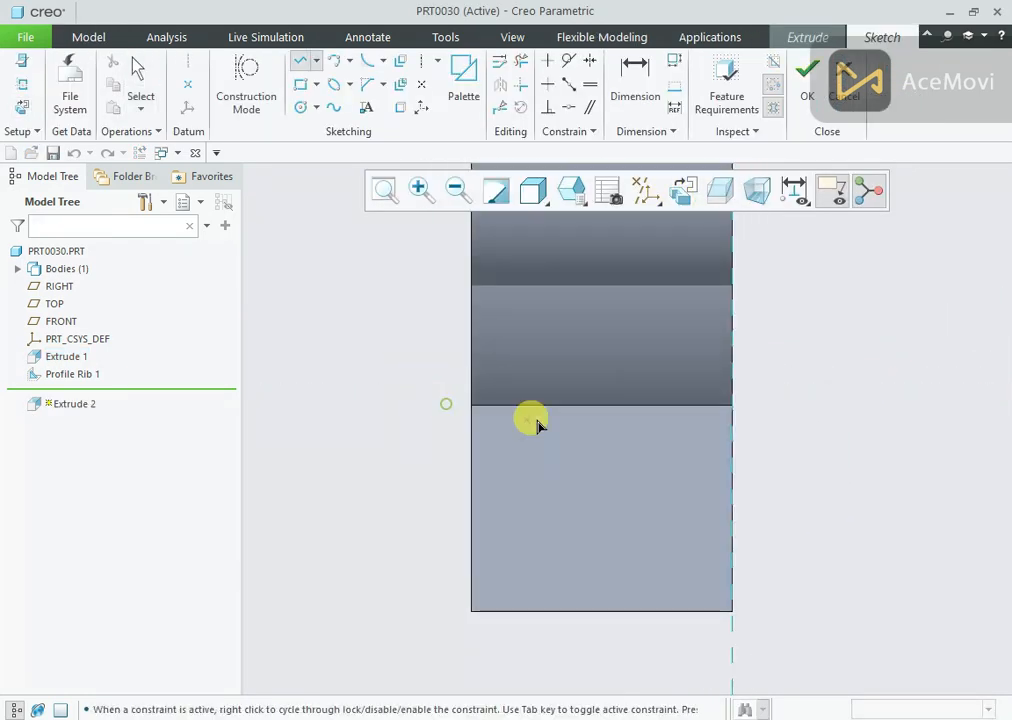
pyautogui.click(731, 407)
pyautogui.click(474, 610)
pyautogui.middleClick(408, 478)
pyautogui.middleClick(408, 478)
pyautogui.click(576, 531)
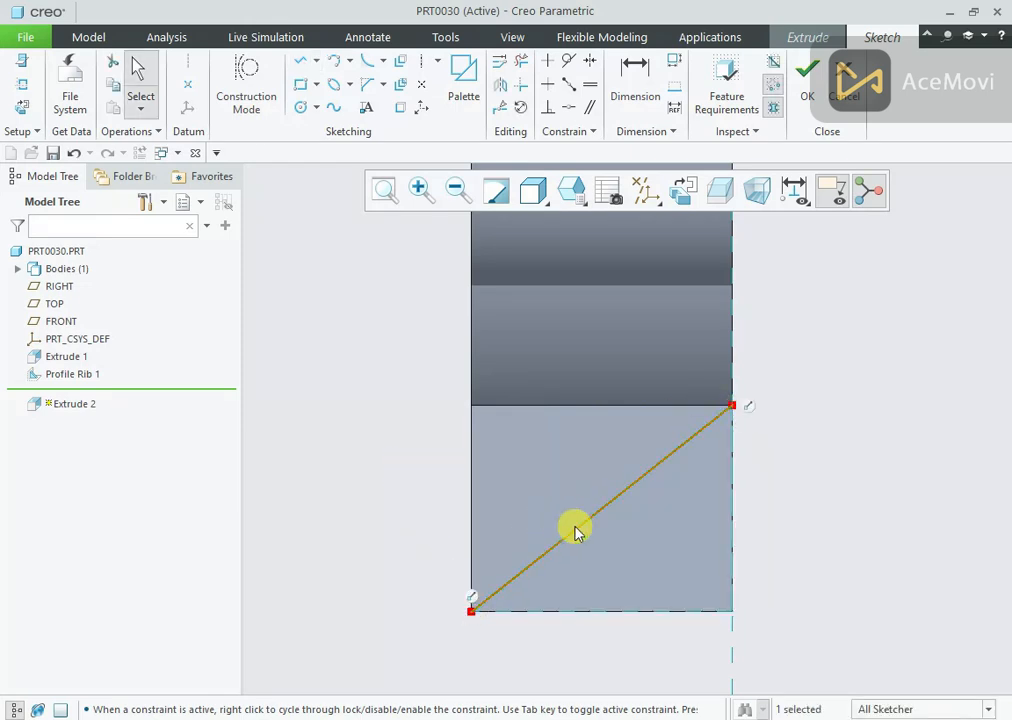
pyautogui.click(629, 423)
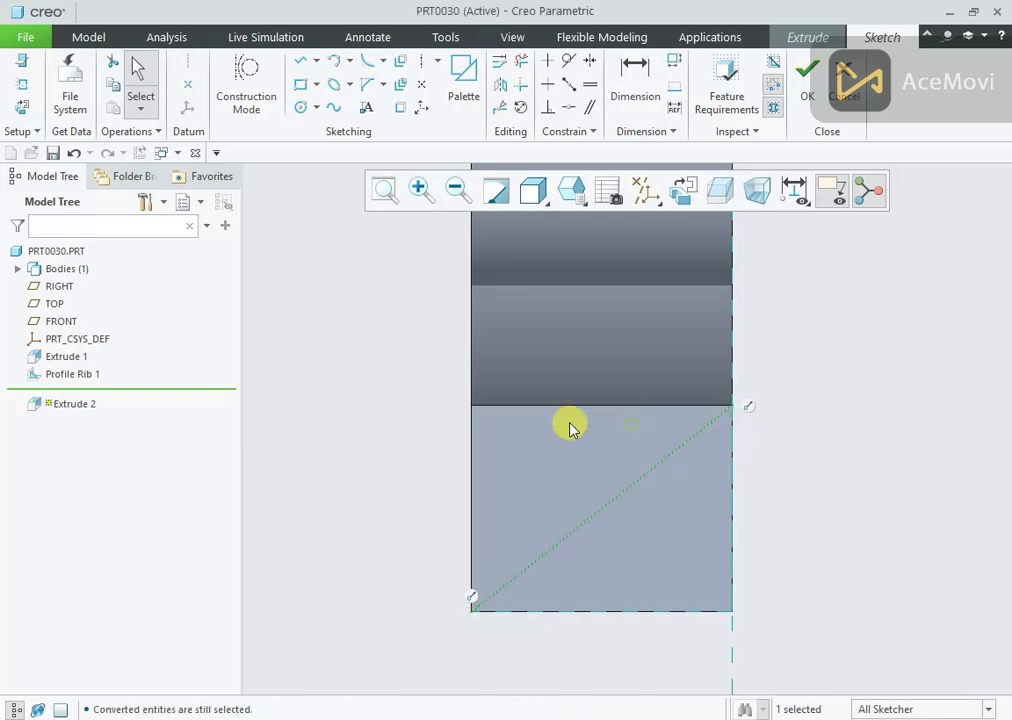
# - Draw a circle of diameter 15 centred on the diagonal's midpoint, finish the sketch and accept the extrusion
pyautogui.rightClick(360, 367)
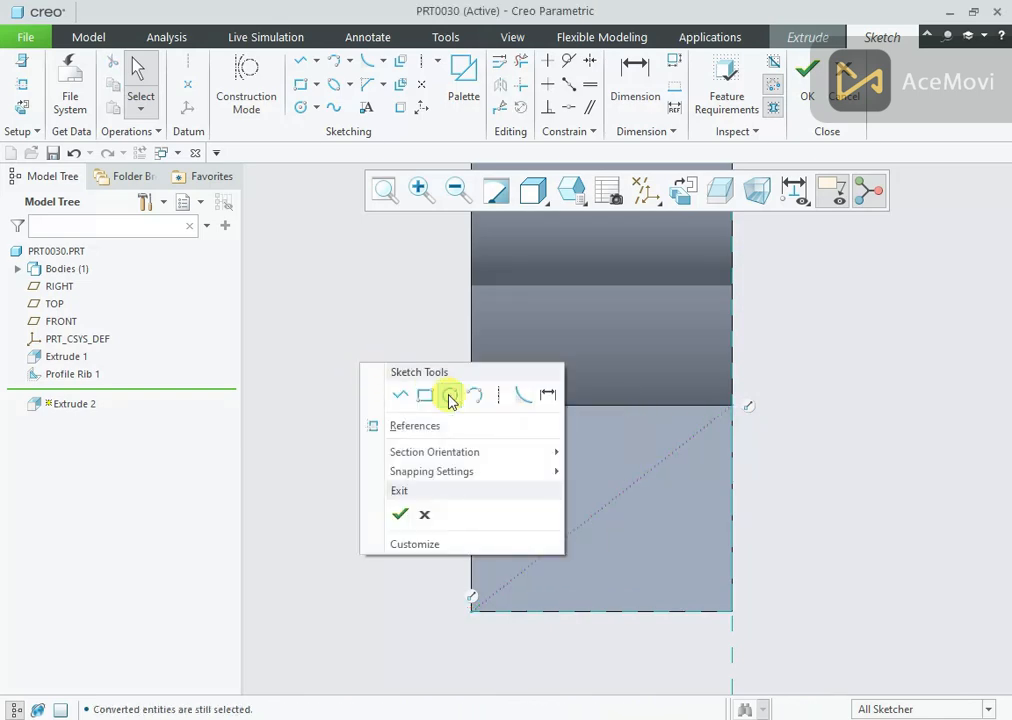
pyautogui.click(450, 395)
pyautogui.click(605, 513)
pyautogui.click(549, 443)
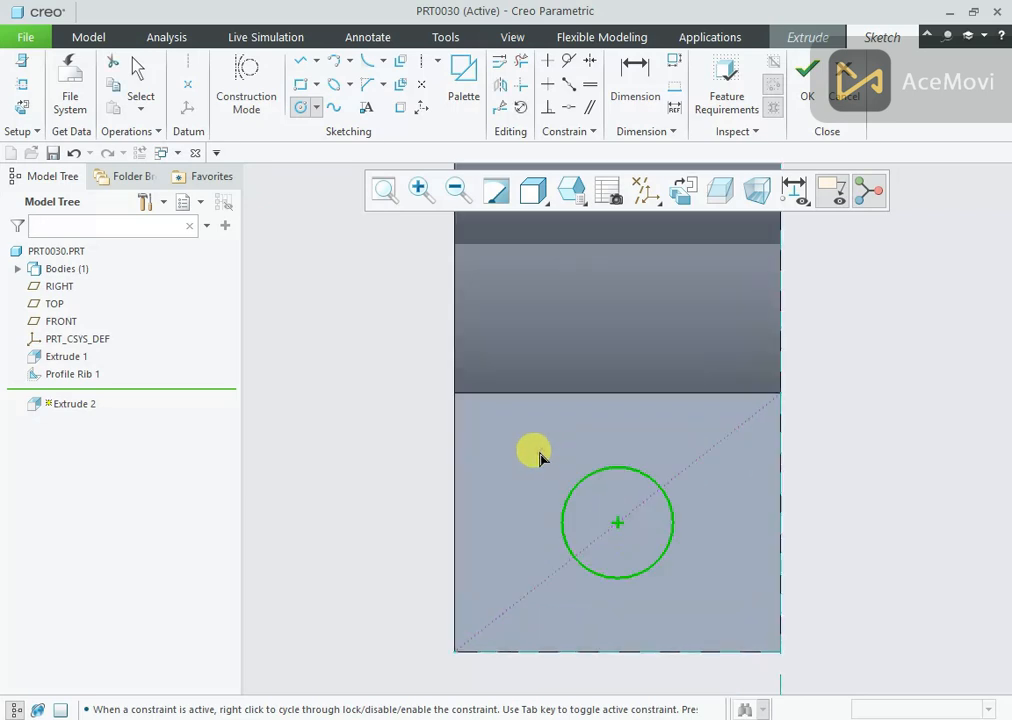
pyautogui.middleClick(540, 457)
pyautogui.write('15')
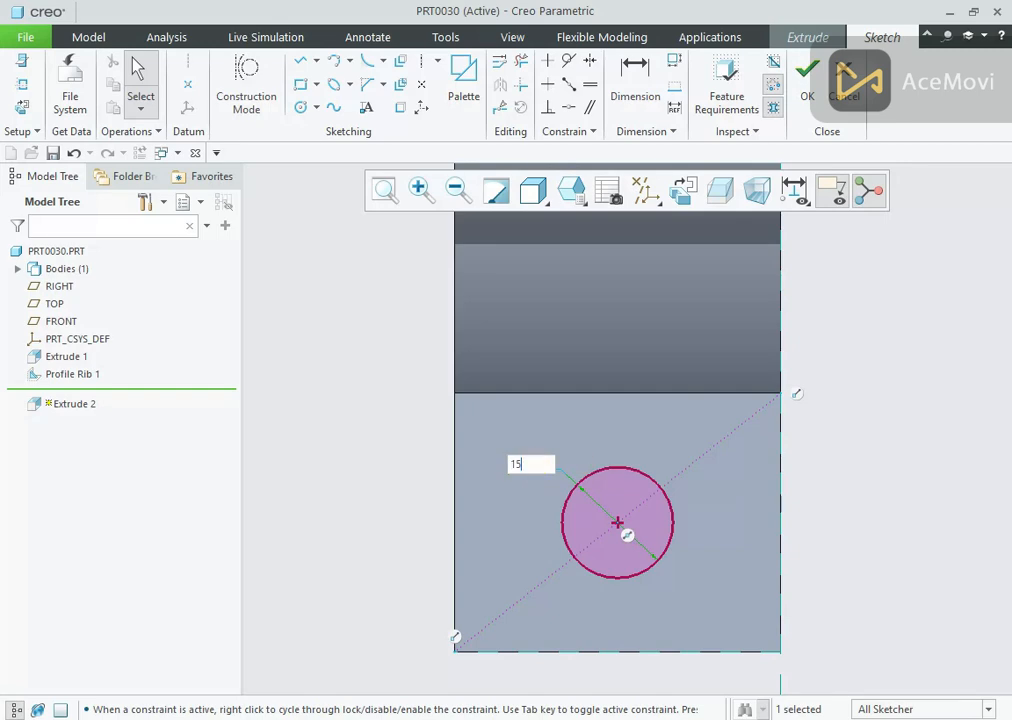
pyautogui.press('Return')
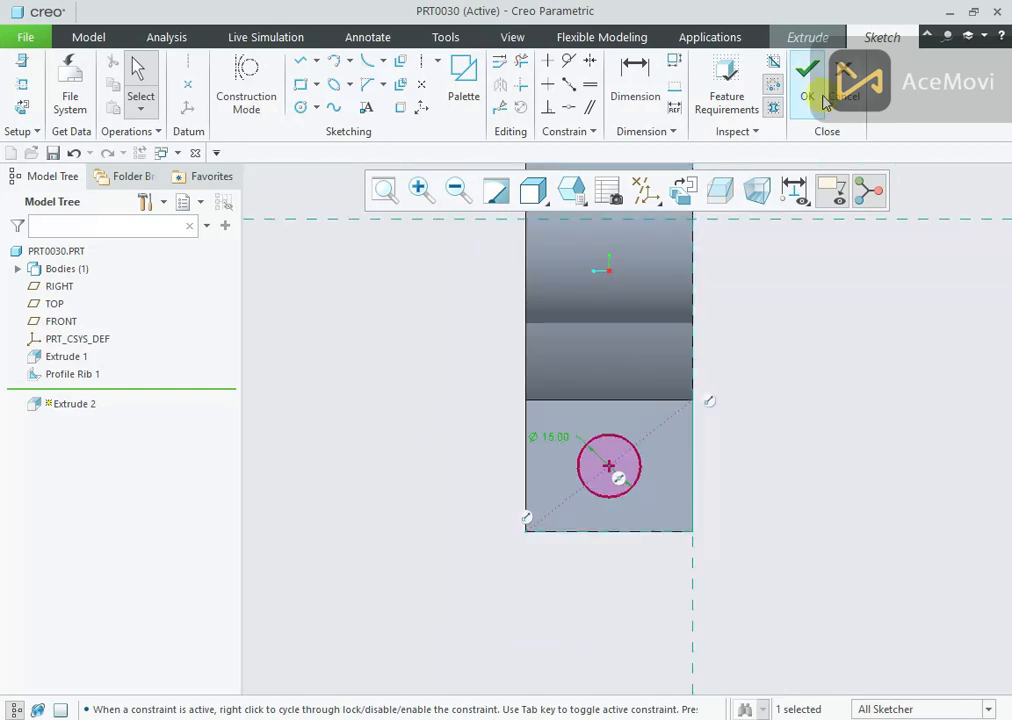
pyautogui.click(807, 80)
pyautogui.middleClick(776, 440)
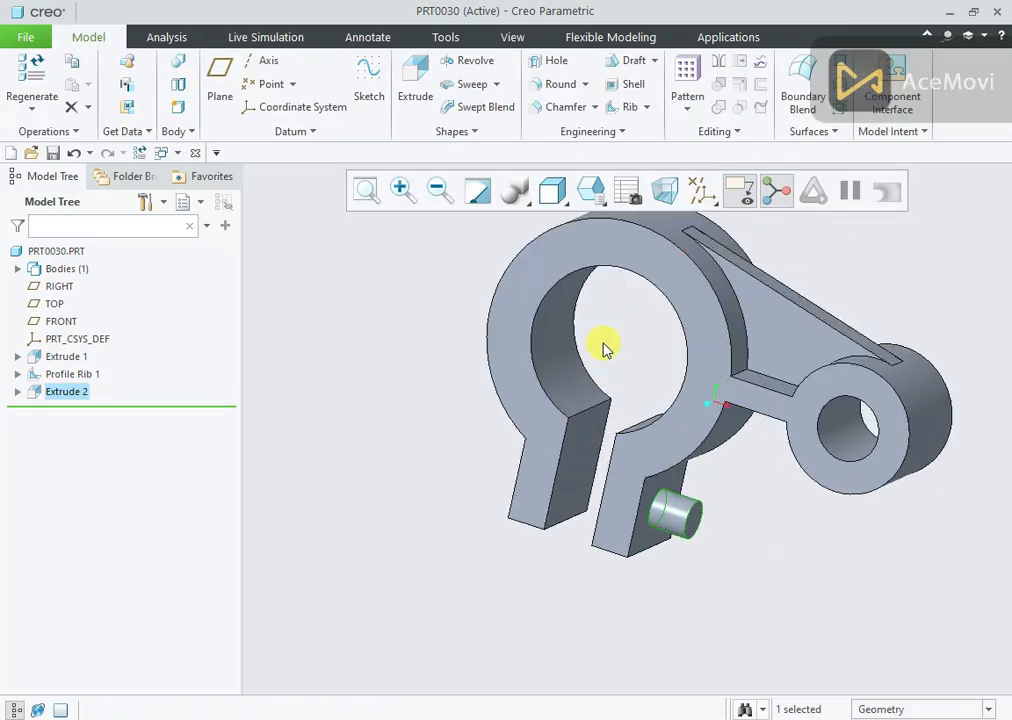
# - Redefine the lug's circular extrusion with a To Next depth and reverse its direction so it runs into the clamp lugs
pyautogui.rightClick(49, 390)
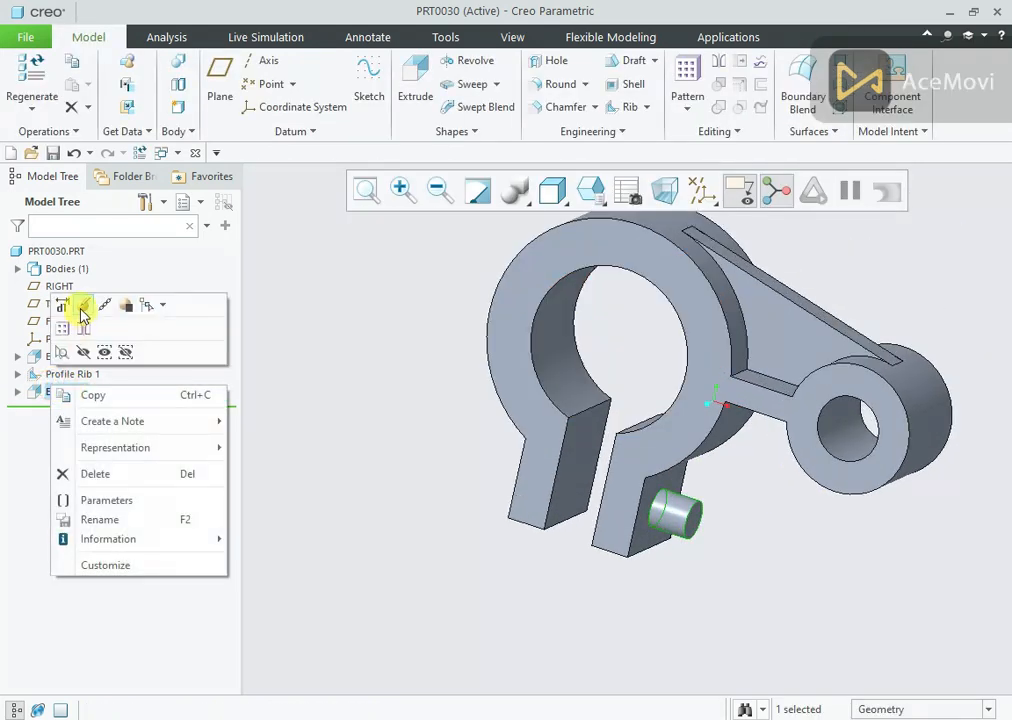
pyautogui.click(84, 310)
pyautogui.moveTo(350, 380)
pyautogui.mouseDown(button='middle')
pyautogui.moveTo(402, 391)
pyautogui.moveTo(364, 397)
pyautogui.mouseUp(button='middle')
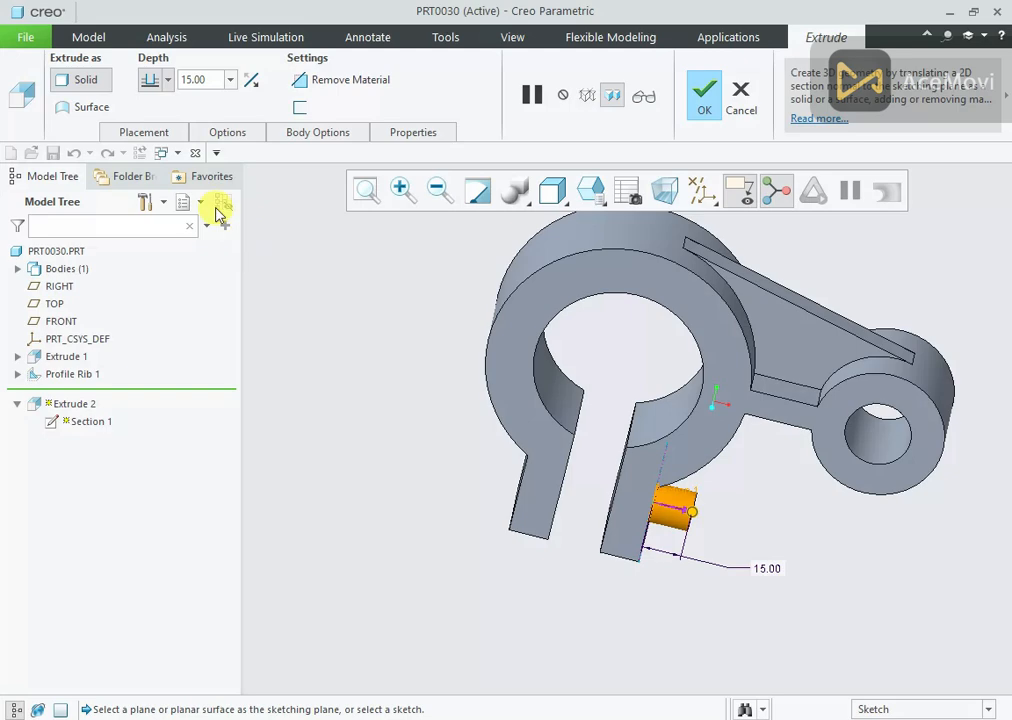
pyautogui.click(222, 134)
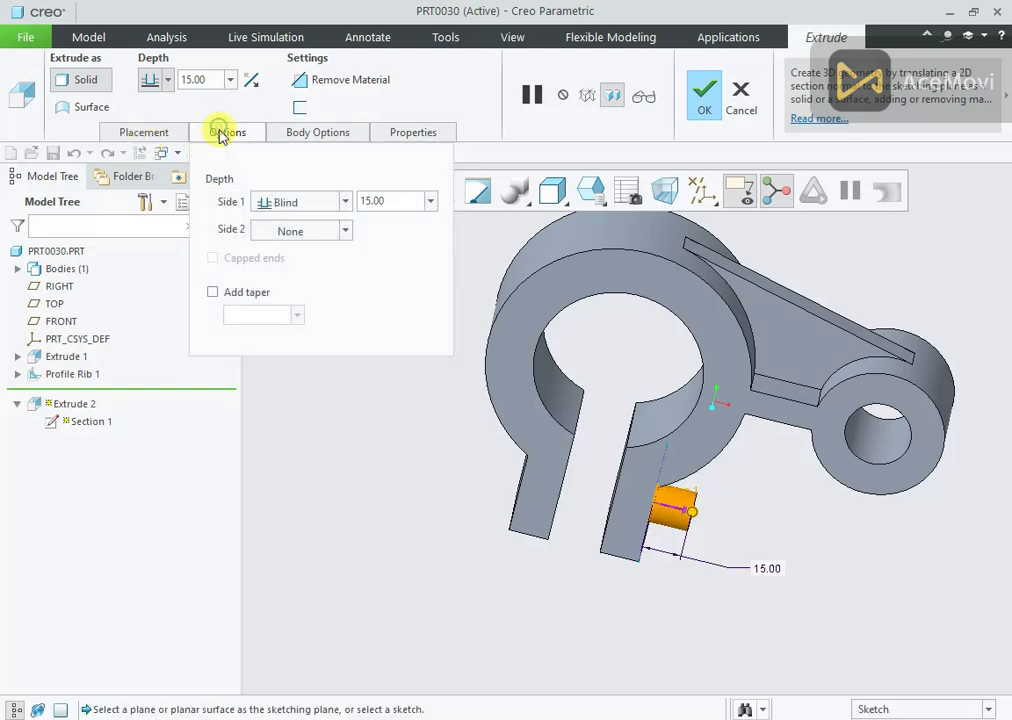
pyautogui.click(346, 203)
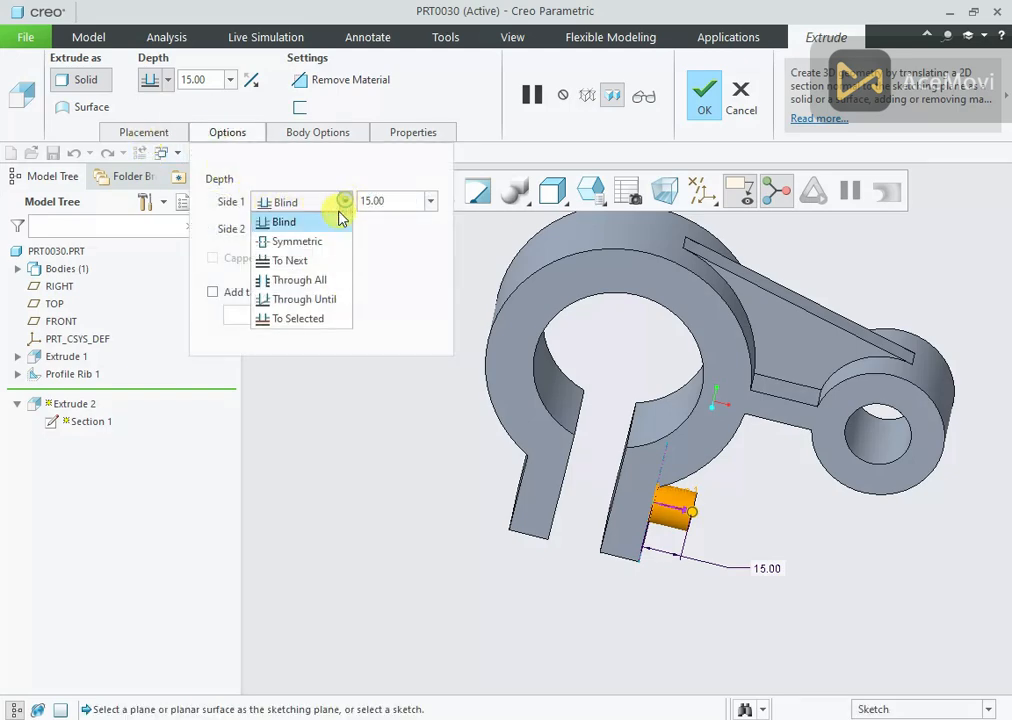
pyautogui.click(314, 258)
pyautogui.moveTo(418, 391); pyautogui.dragTo(477, 445, button='middle')
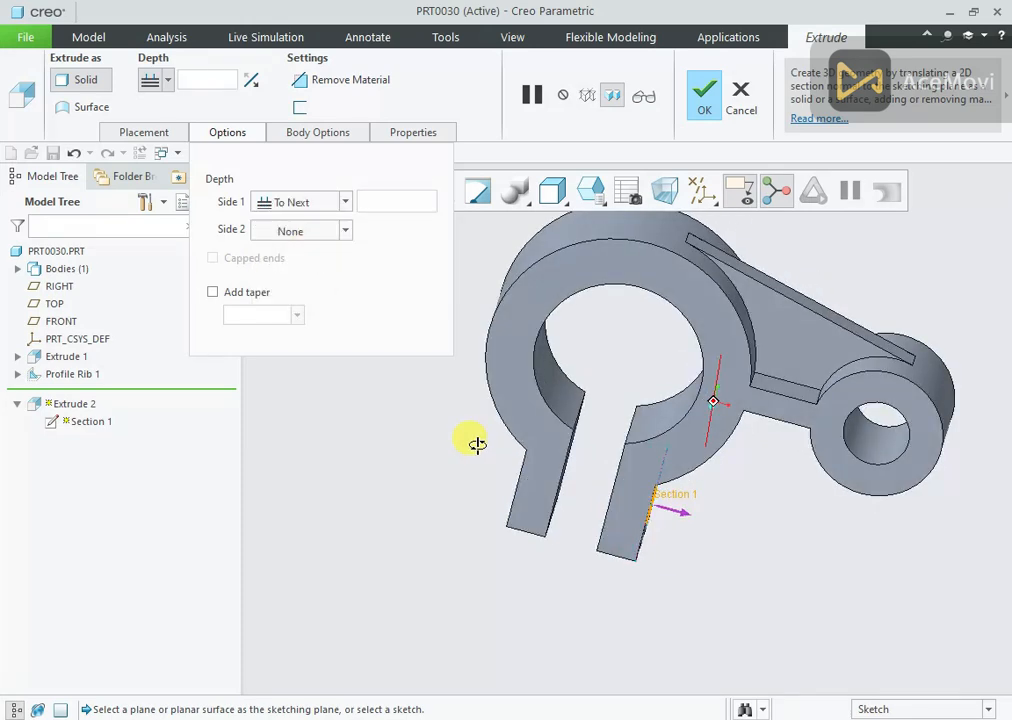
pyautogui.click(684, 519)
pyautogui.moveTo(365, 385); pyautogui.dragTo(397, 390, button='middle')
# - Set the circular extrusion's depth to Through All, make it remove material, and accept the hole through both lugs
pyautogui.click(326, 202)
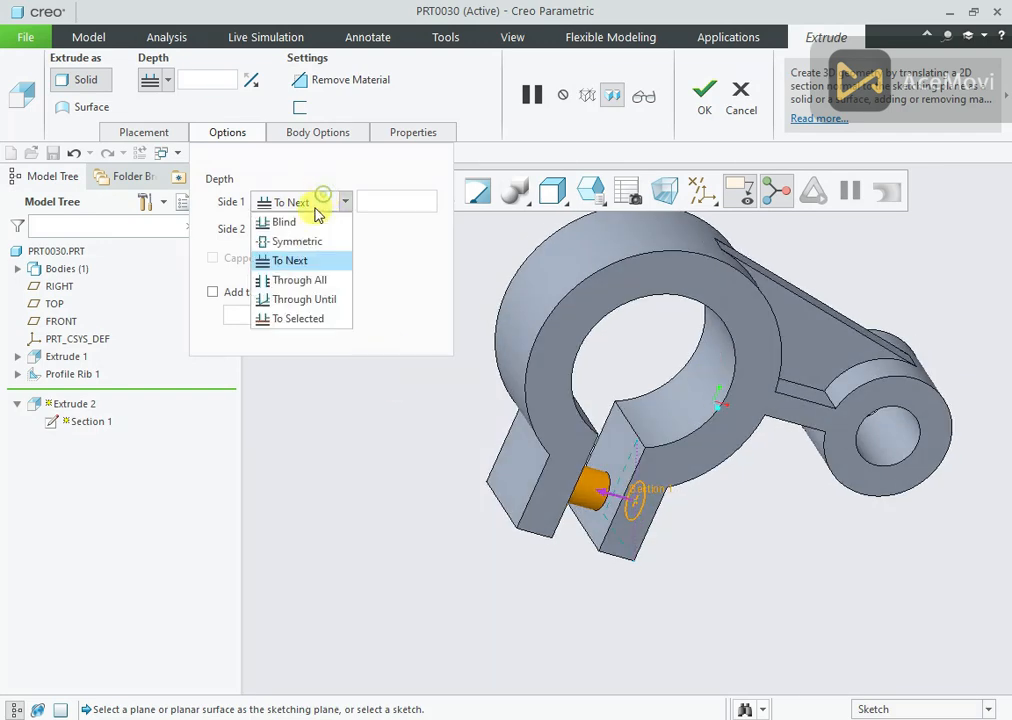
pyautogui.click(308, 278)
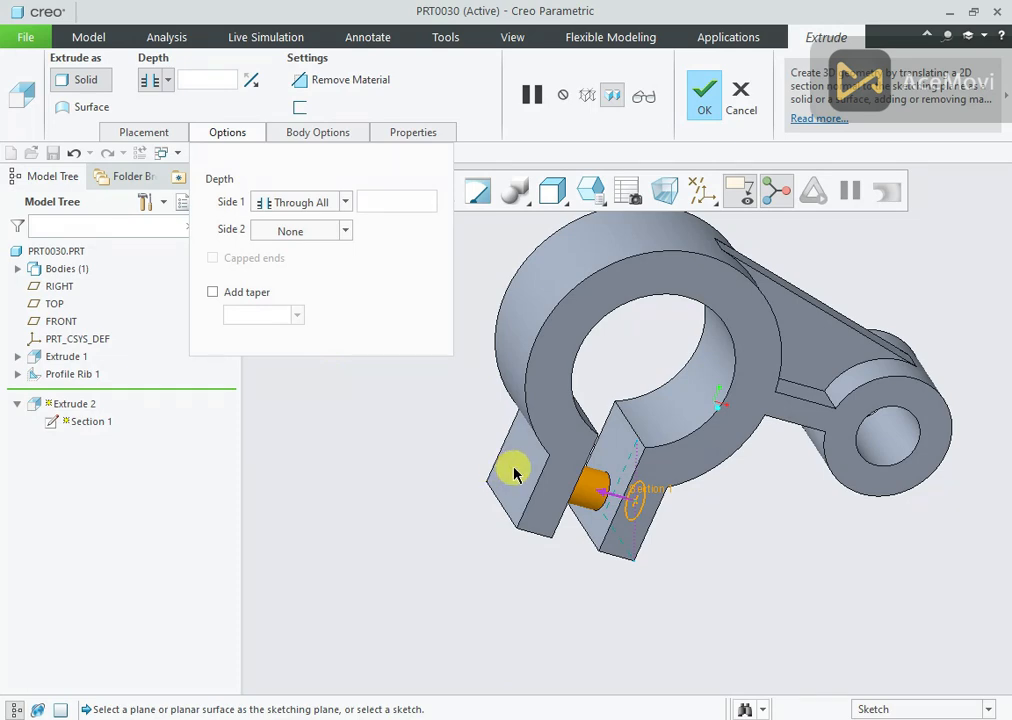
pyautogui.moveTo(483, 470); pyautogui.dragTo(436, 385, button='middle')
pyautogui.click(336, 79)
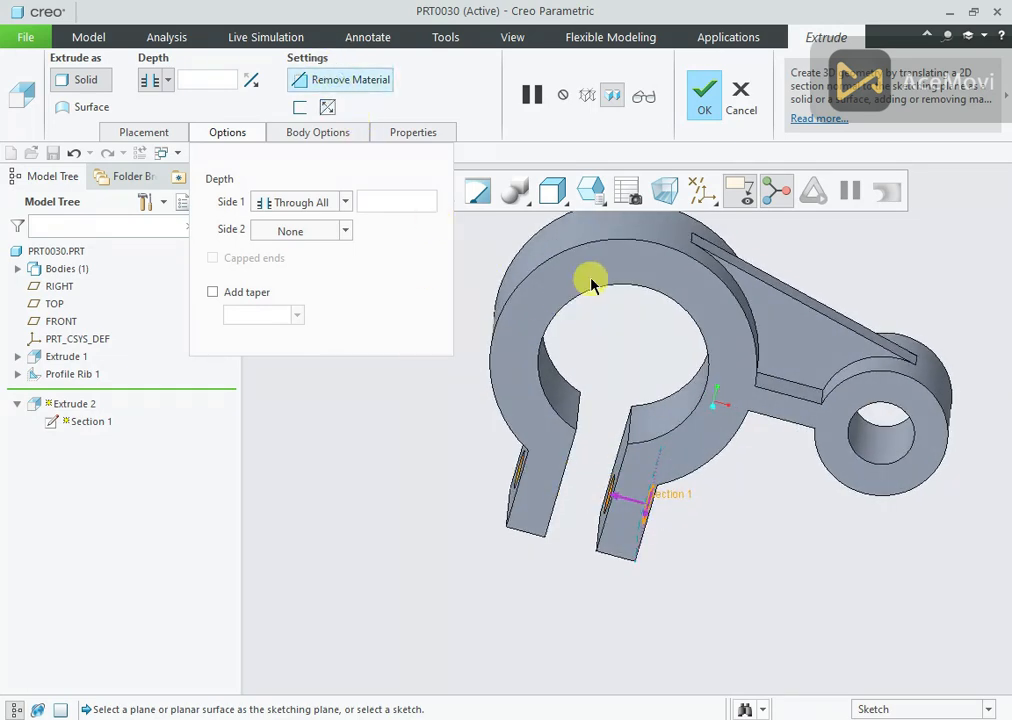
pyautogui.click(705, 100)
pyautogui.moveTo(433, 420); pyautogui.dragTo(441, 371, button='middle')
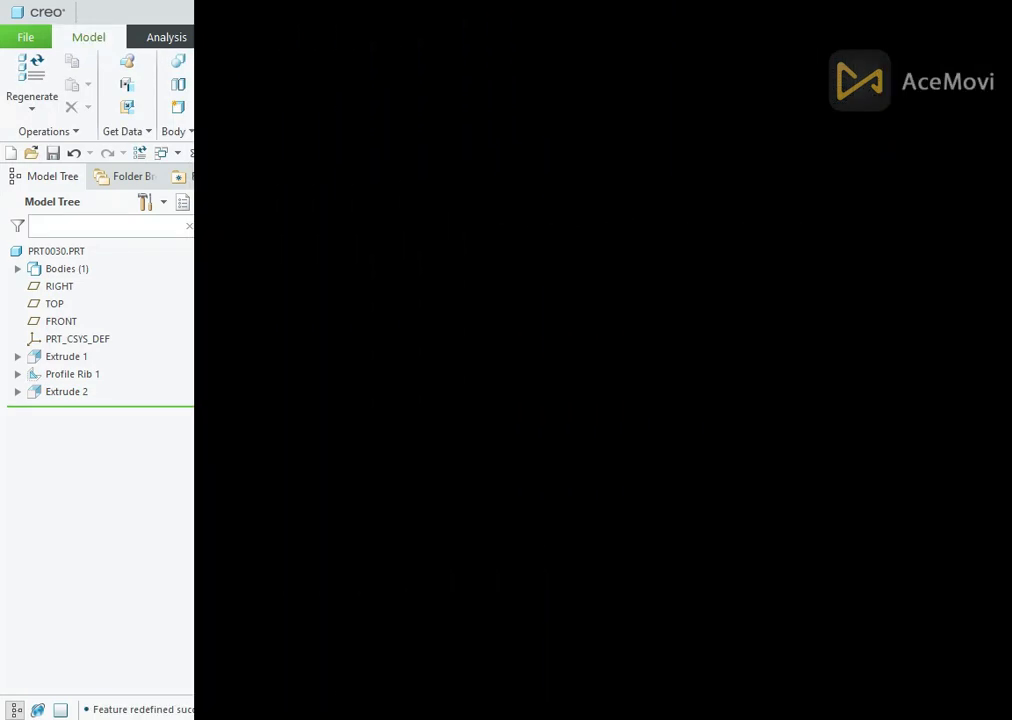